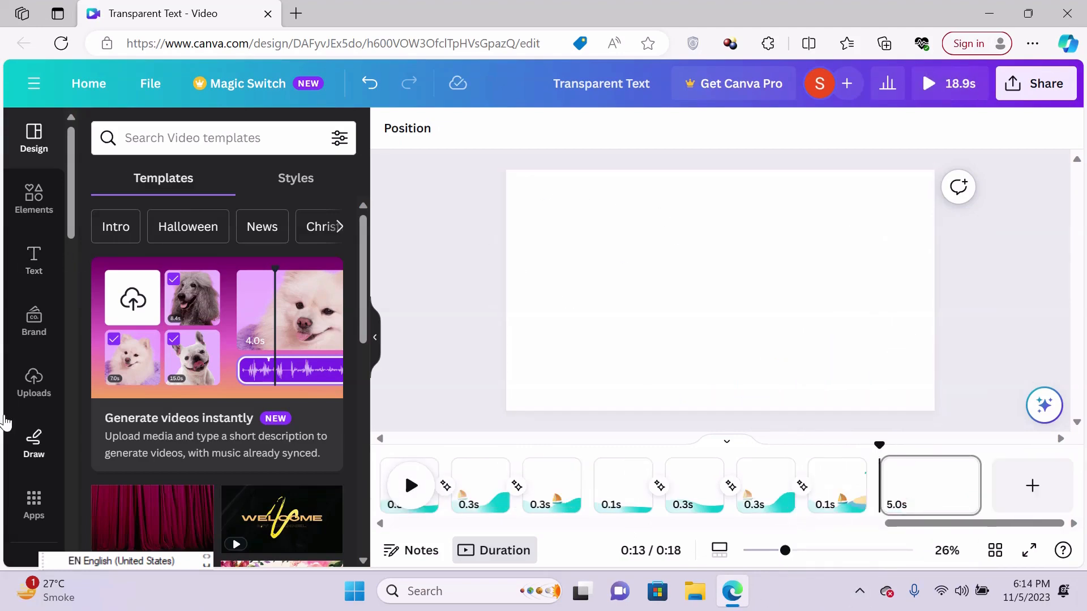
- Search the apps for "wave", choose the Wave Generator suggestion, and open the Waves app
left_click(34, 504)
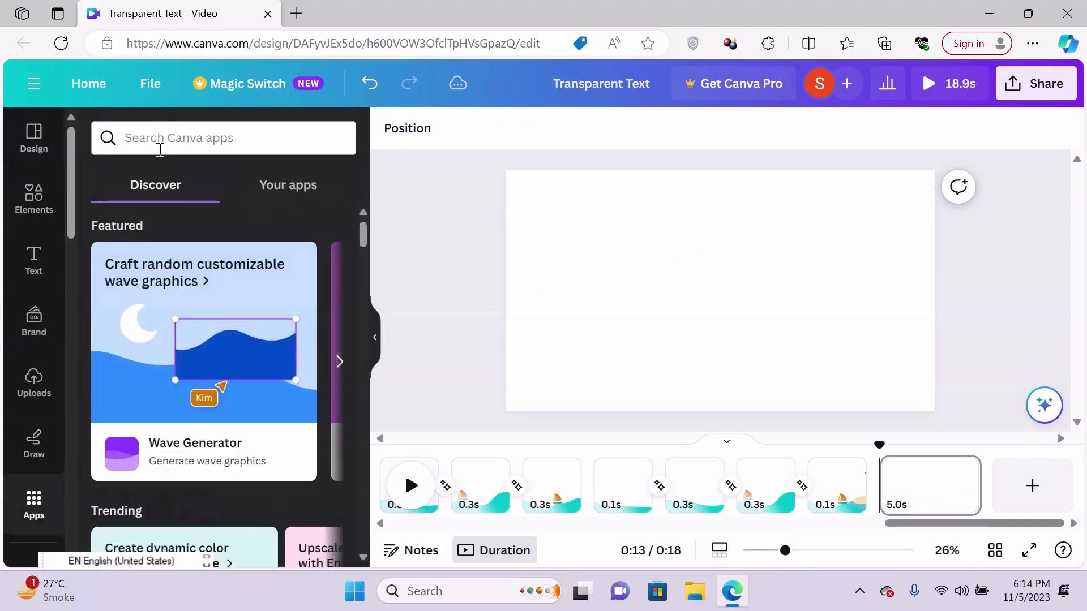
left_click(160, 138)
type("wave")
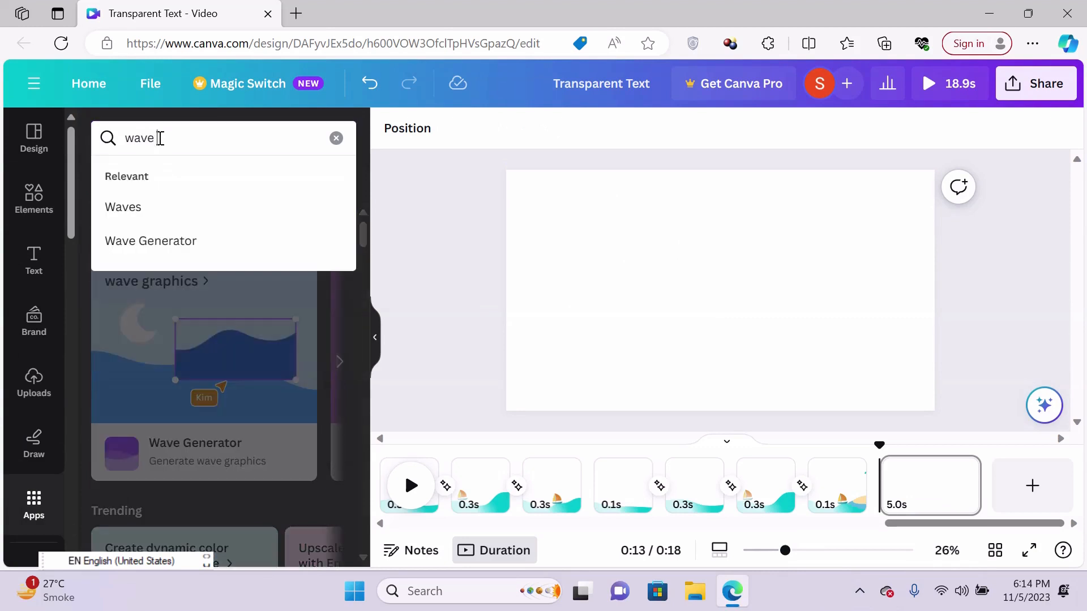
left_click(160, 243)
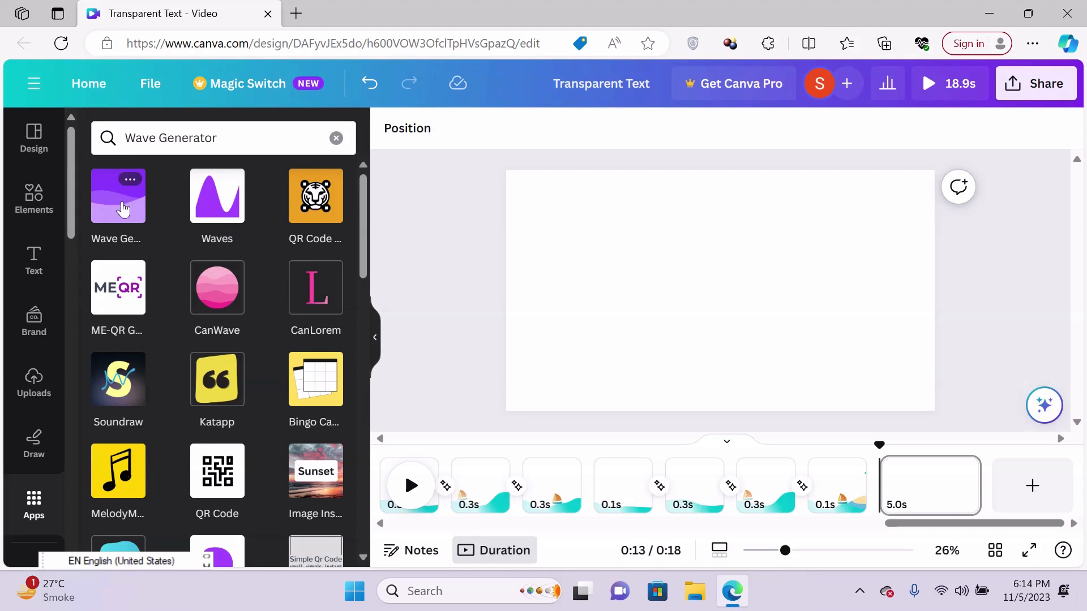
left_click(240, 203)
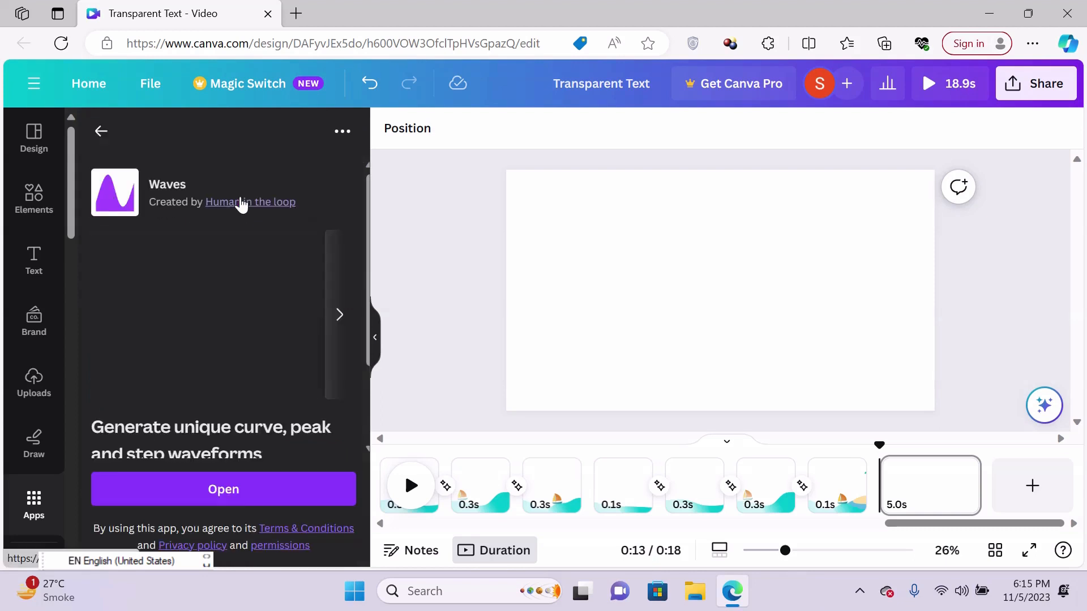
left_click(225, 490)
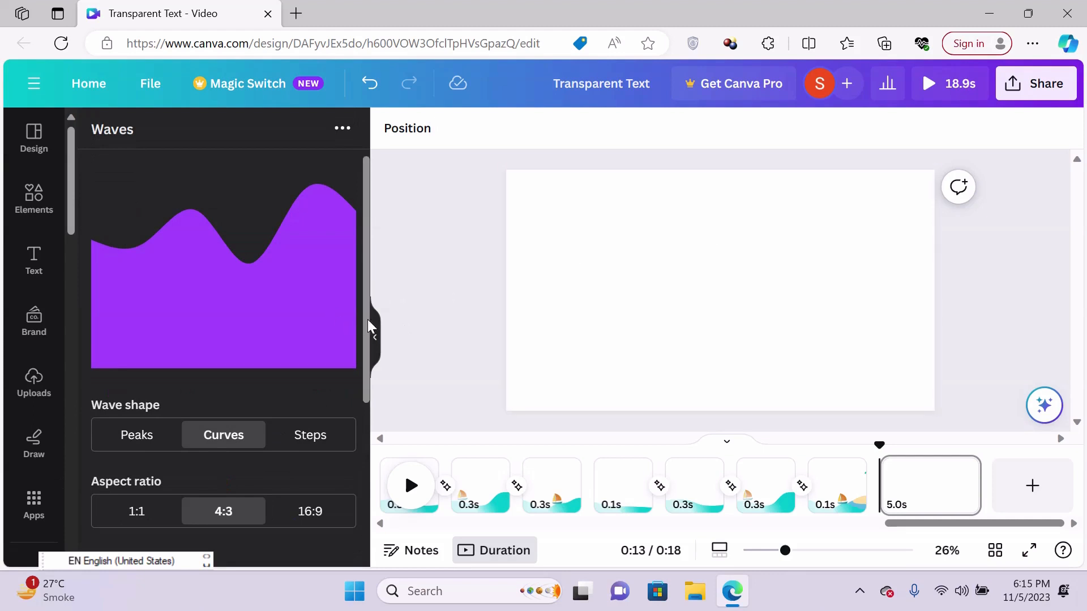
- Try the Peaks, Curves and Steps wave shapes, ending with Curves selected
mouse_move(369, 321)
left_mouse_down()
mouse_move(365, 351)
mouse_move(363, 327)
left_mouse_up()
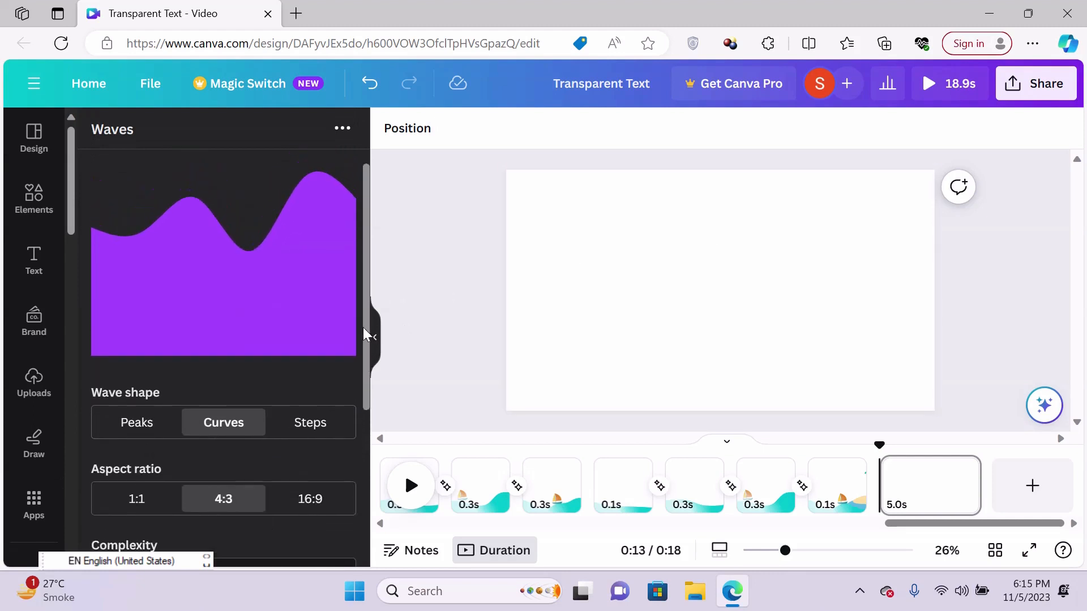
left_click(130, 423)
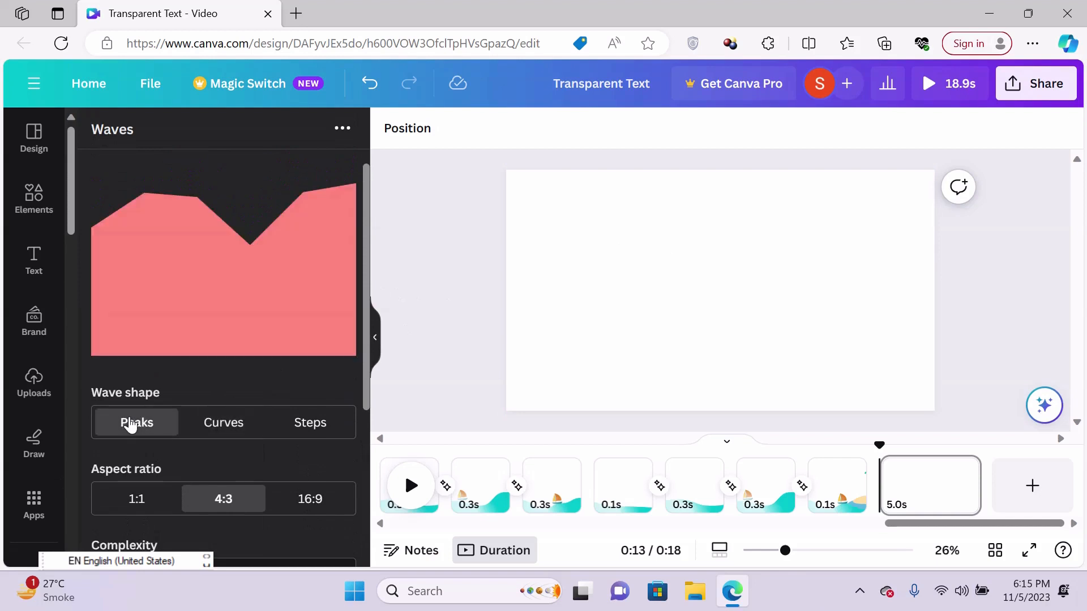
left_click(229, 424)
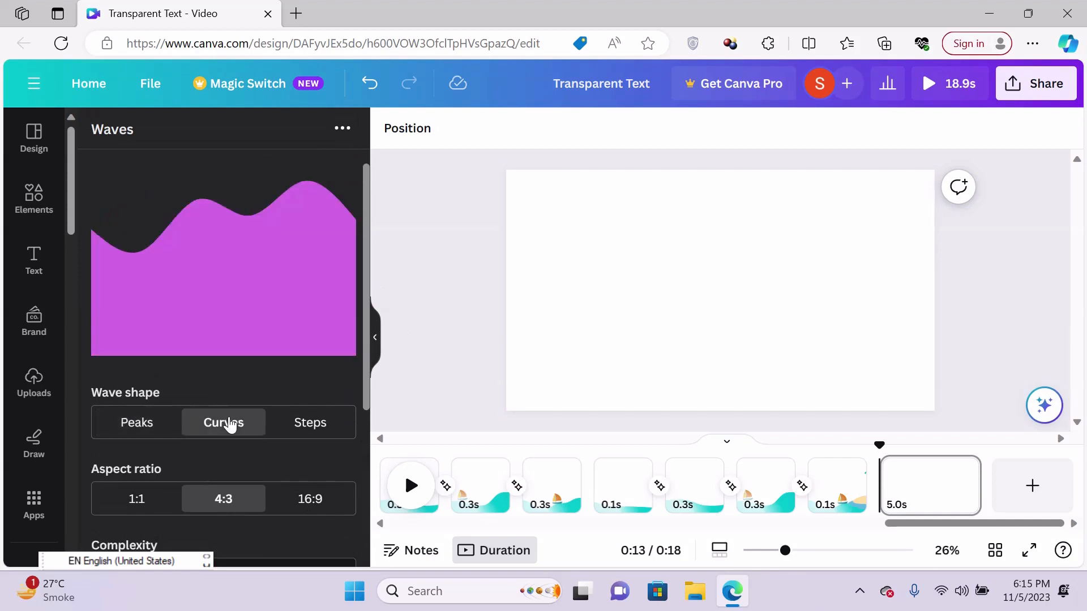
left_click(316, 431)
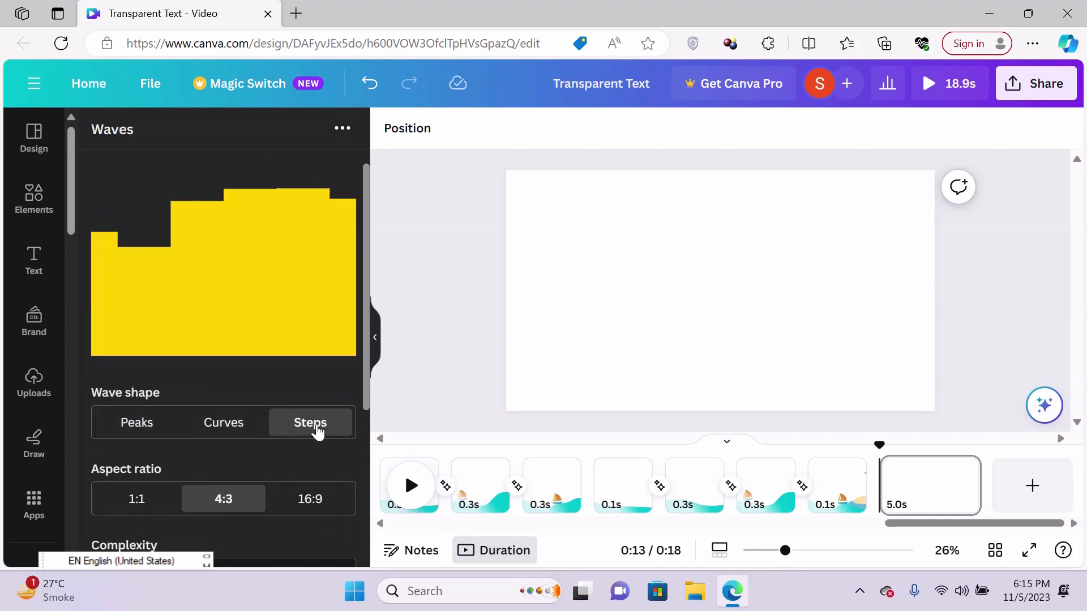
left_click(240, 439)
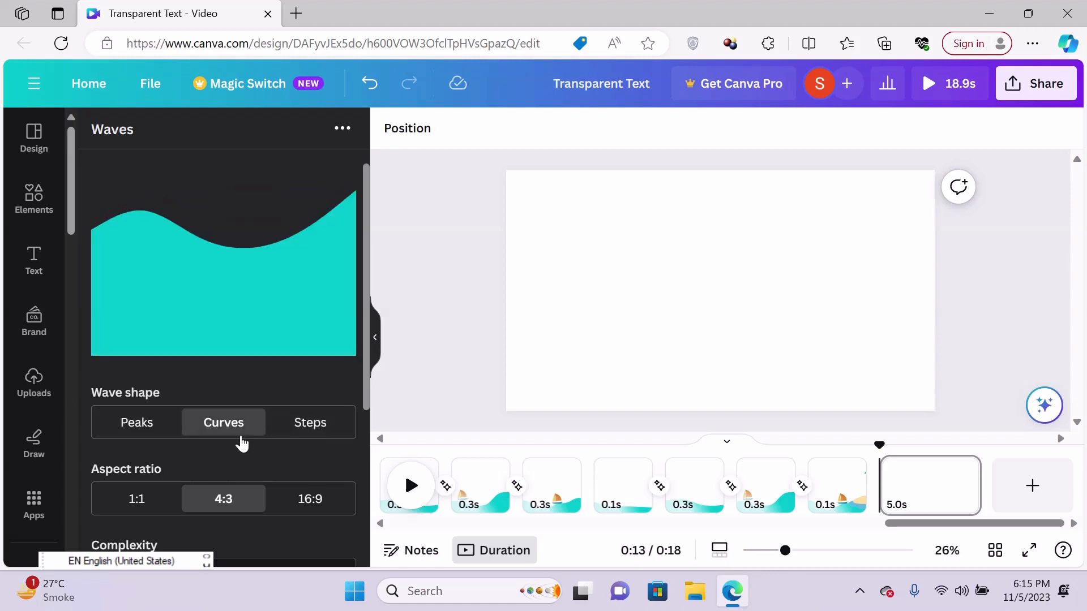
left_click(146, 430)
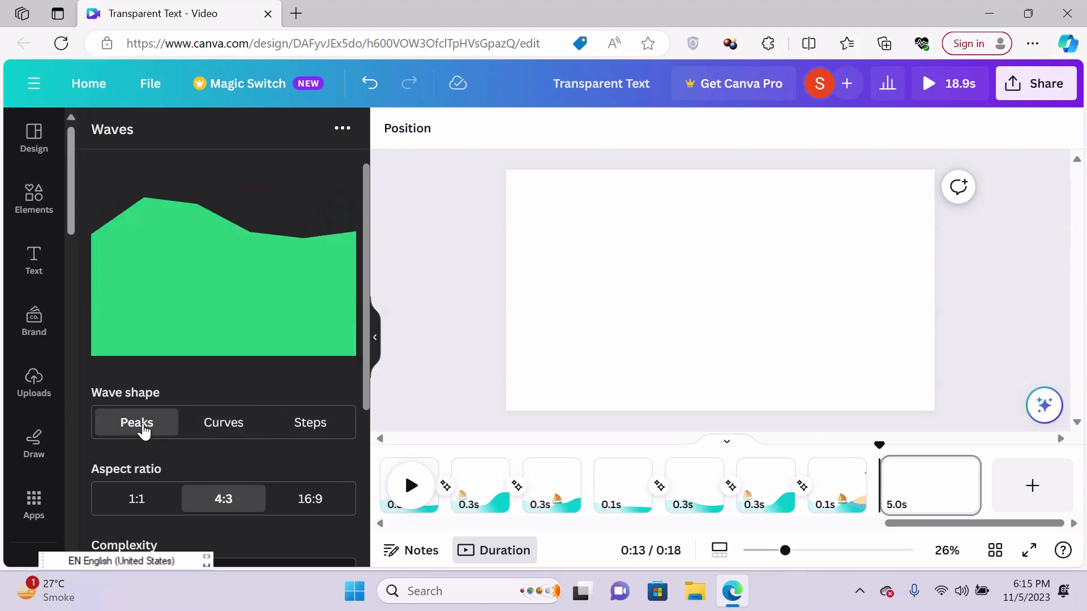
left_click(234, 431)
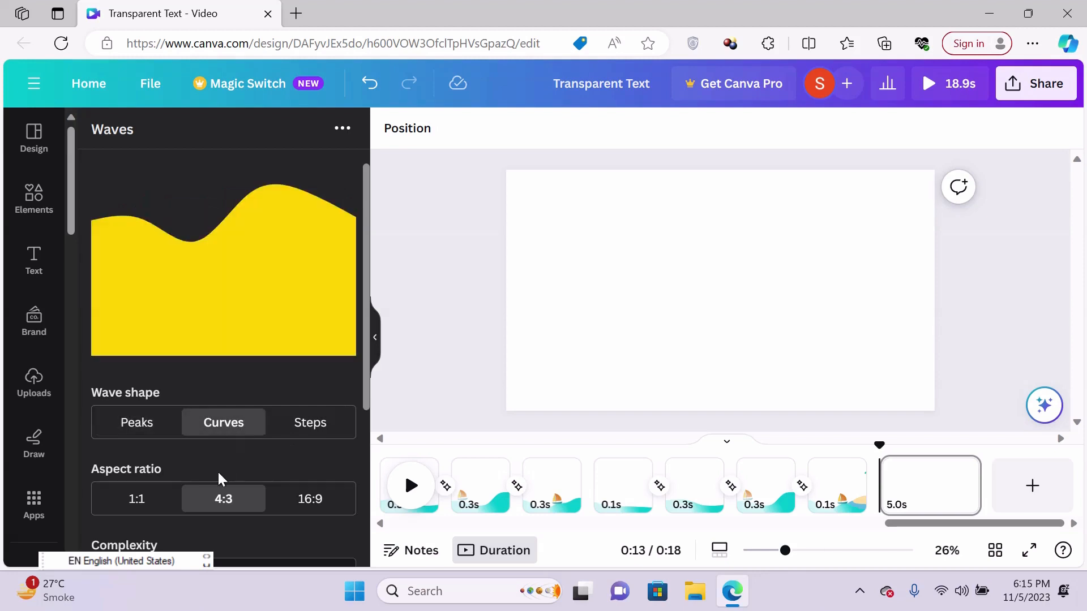
- Lower the wave height range to 1 and check the wave preview
scroll(256, 411, "down", 5)
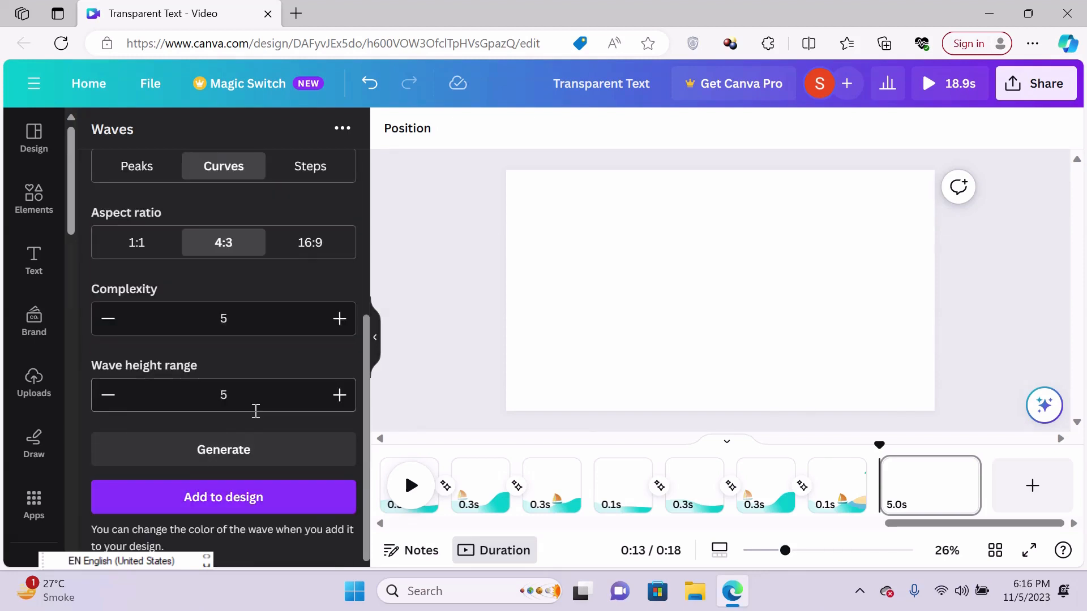
left_click(107, 396)
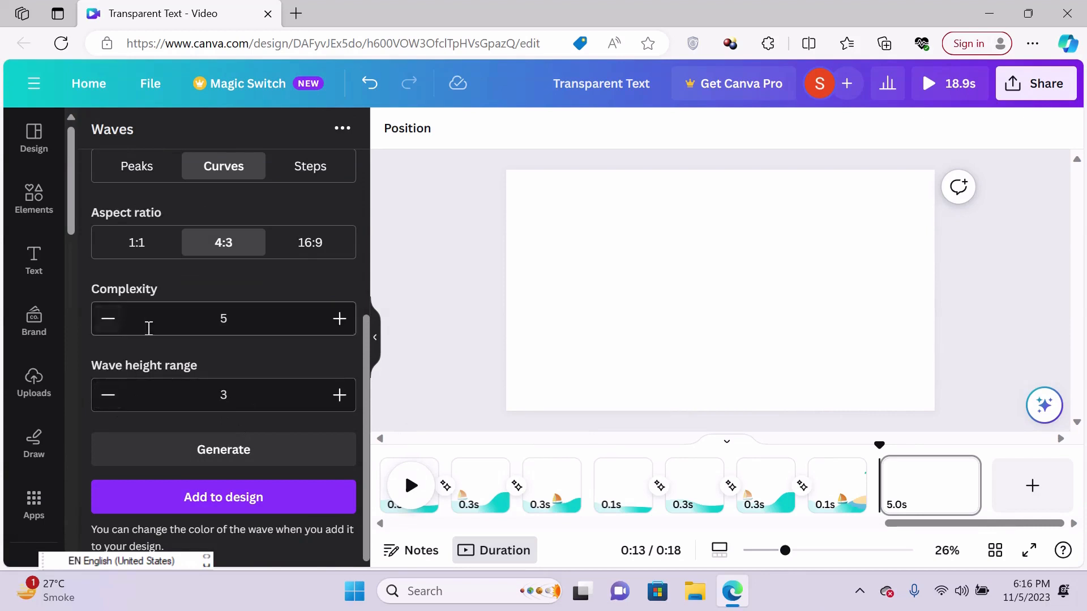
left_click_drag(367, 386, 340, 406)
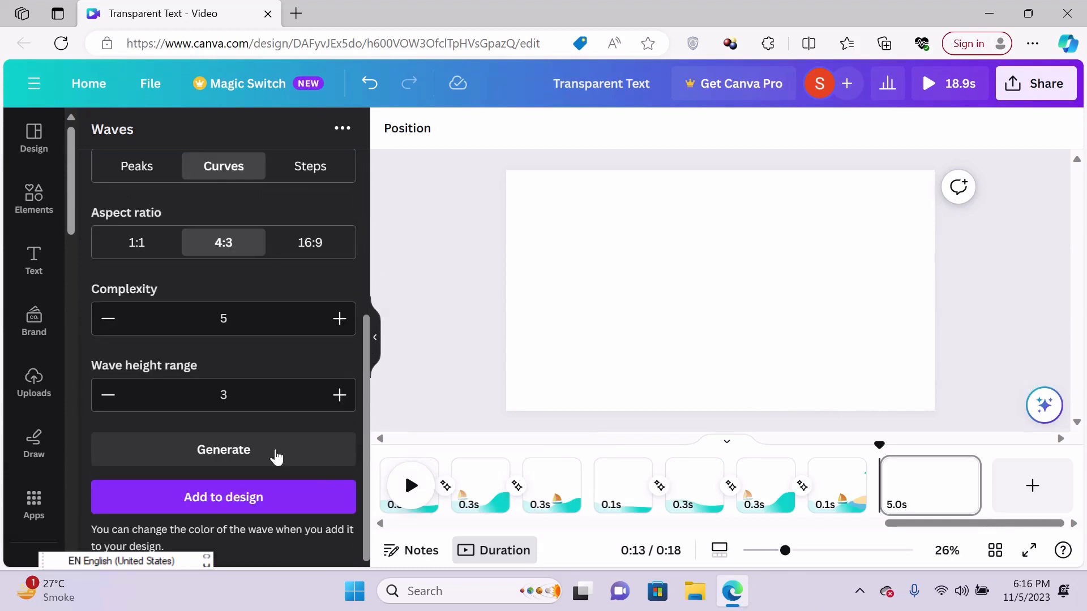
left_click(109, 396)
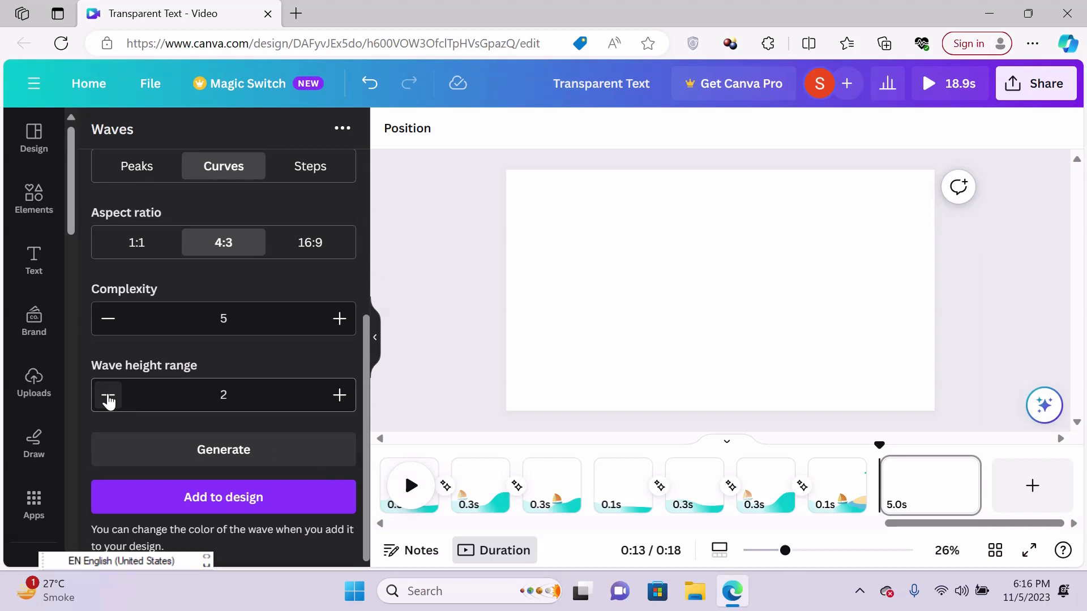
left_click(108, 396)
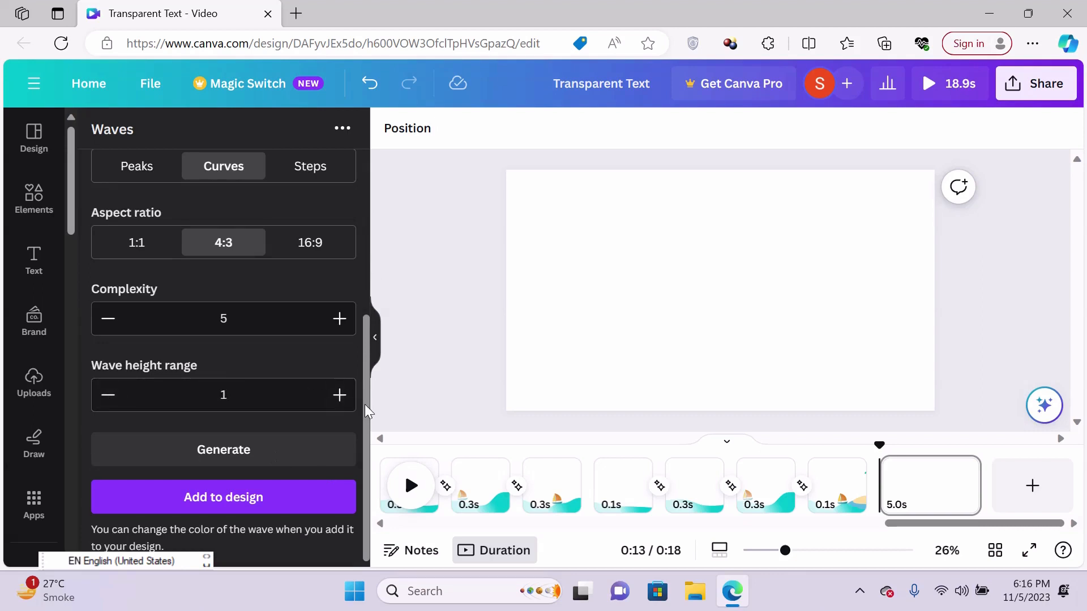
left_click_drag(365, 404, 379, 268)
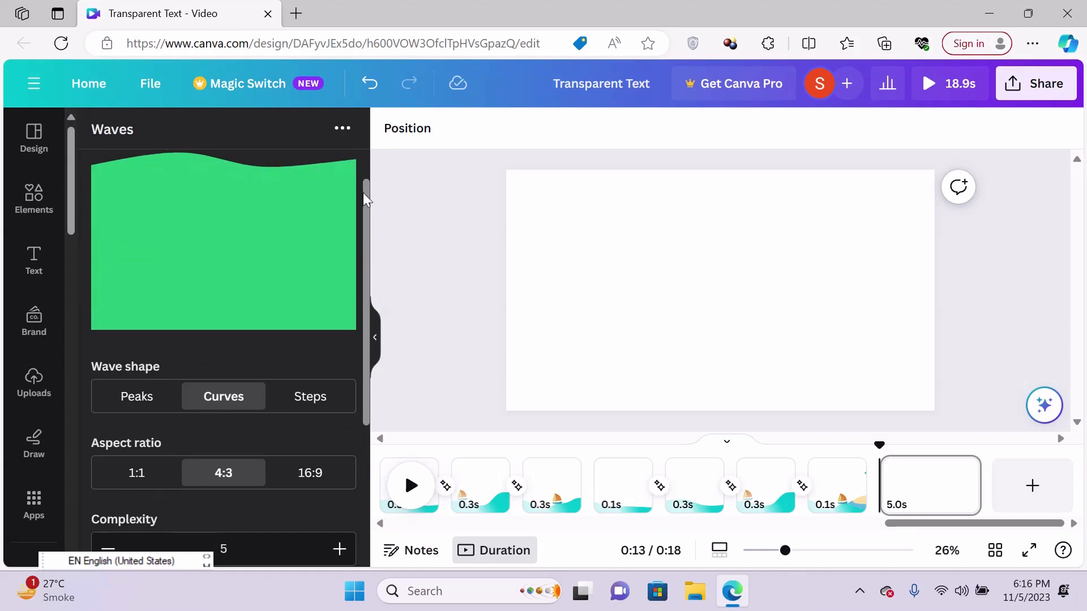
- Set the wave height range to 6 and check the preview
scroll(341, 303, "down", 4)
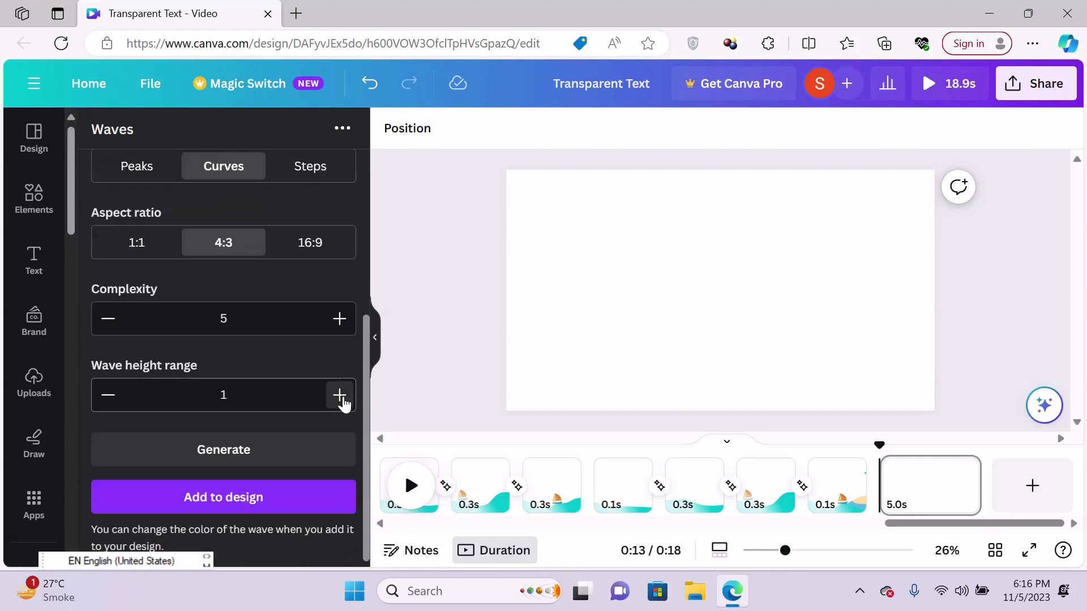
left_click(339, 395)
left_click(340, 395)
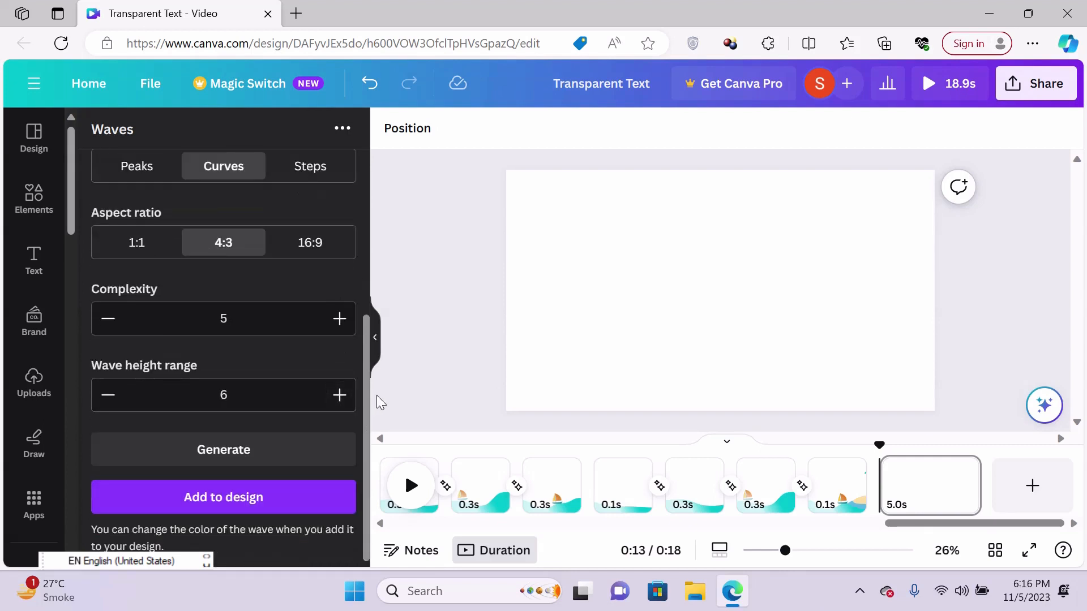
left_click_drag(366, 402, 389, 226)
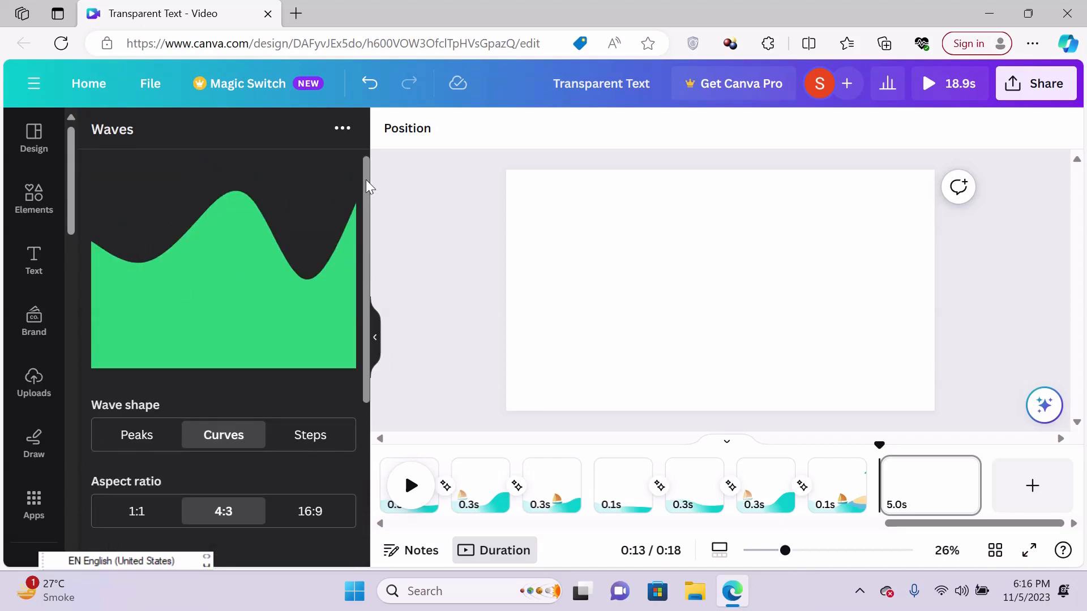
- Raise the wave's complexity to 10 and check the preview
left_click_drag(365, 179, 402, 365)
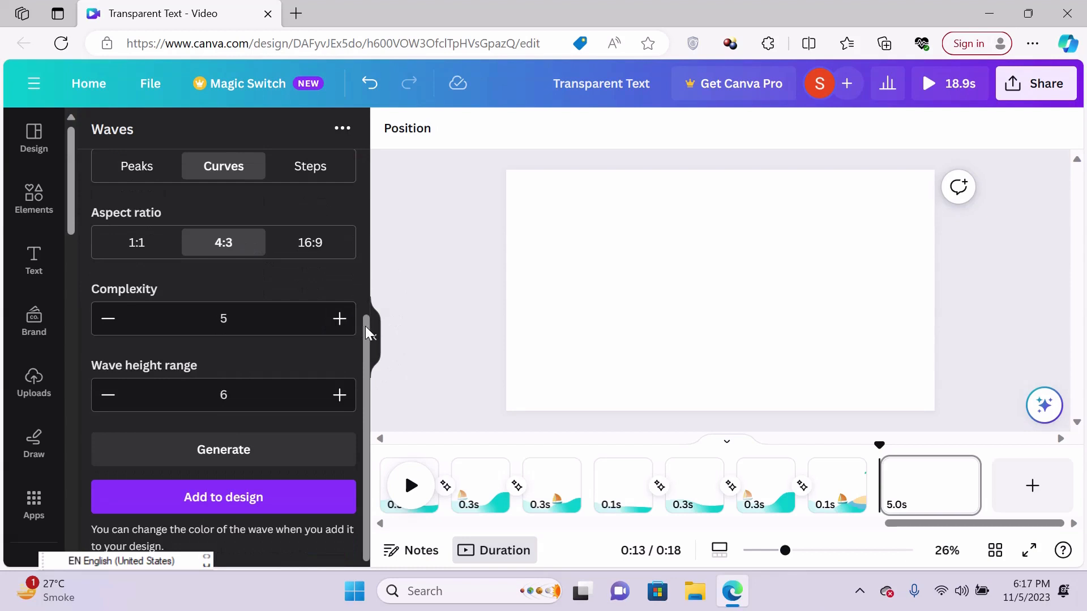
left_click_drag(365, 326, 385, 291)
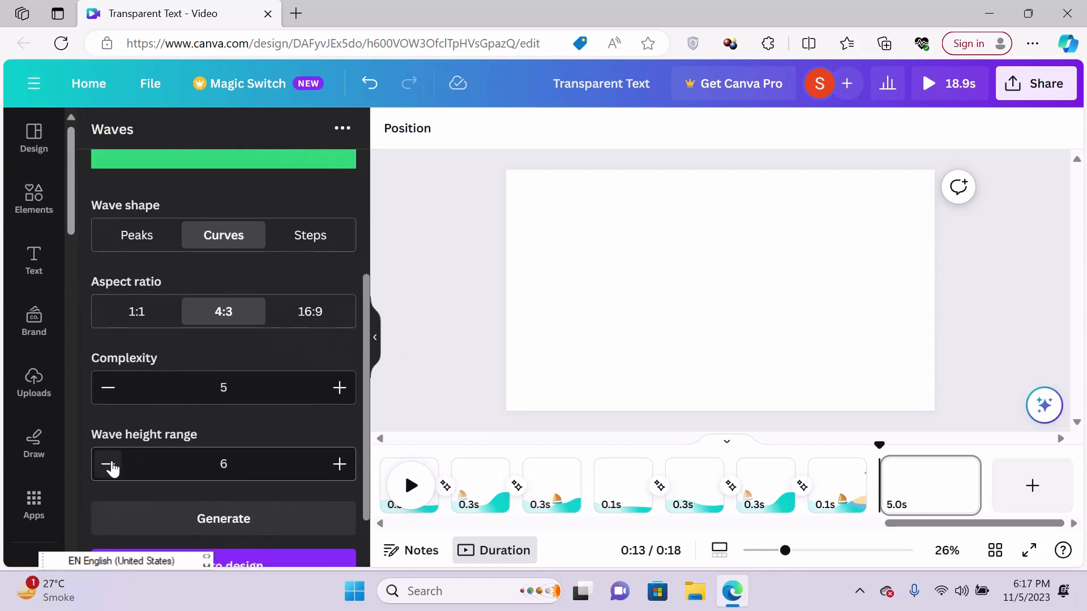
left_click(339, 388)
left_click(340, 388)
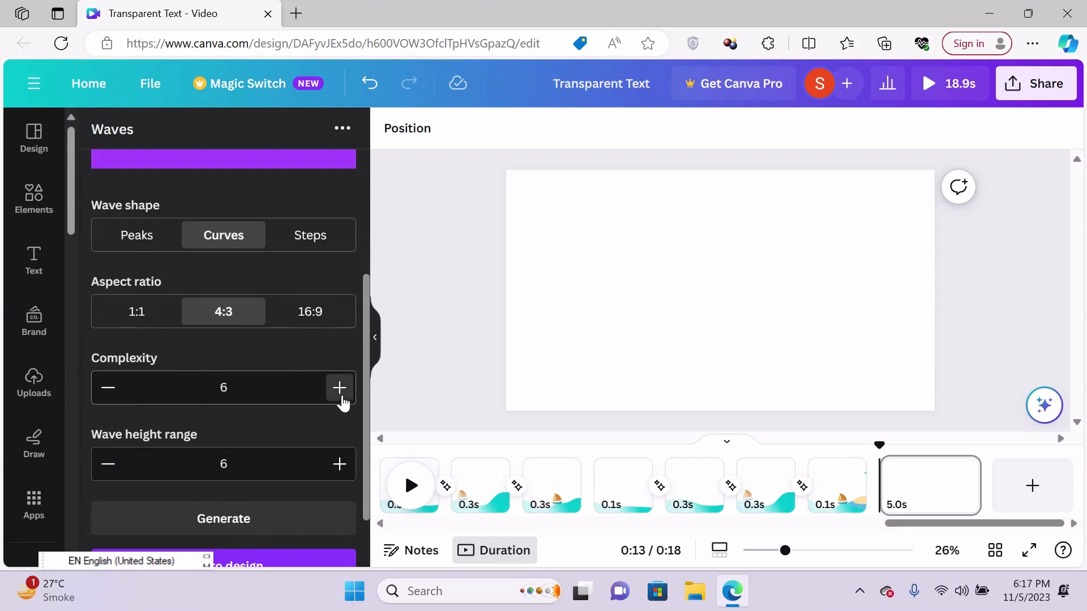
left_click(339, 388)
left_click(340, 388)
left_click(340, 387)
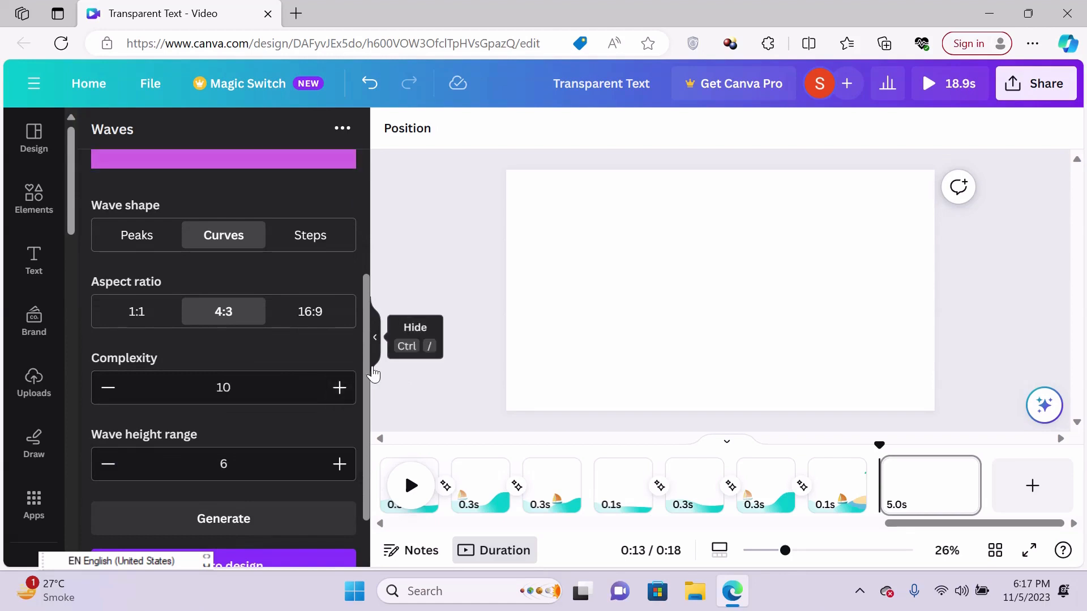
left_click_drag(365, 364, 349, 377)
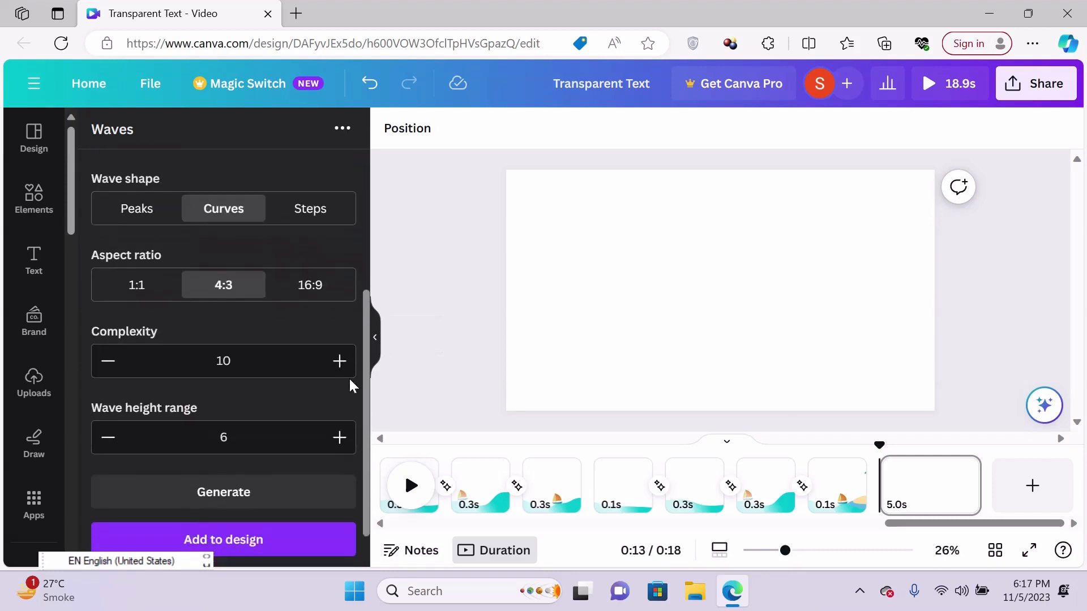
- Lower the wave's complexity to 4 and check the preview
left_click(107, 362)
left_click(107, 362)
left_click(108, 362)
left_click(108, 362)
scroll(366, 233, "up", 4)
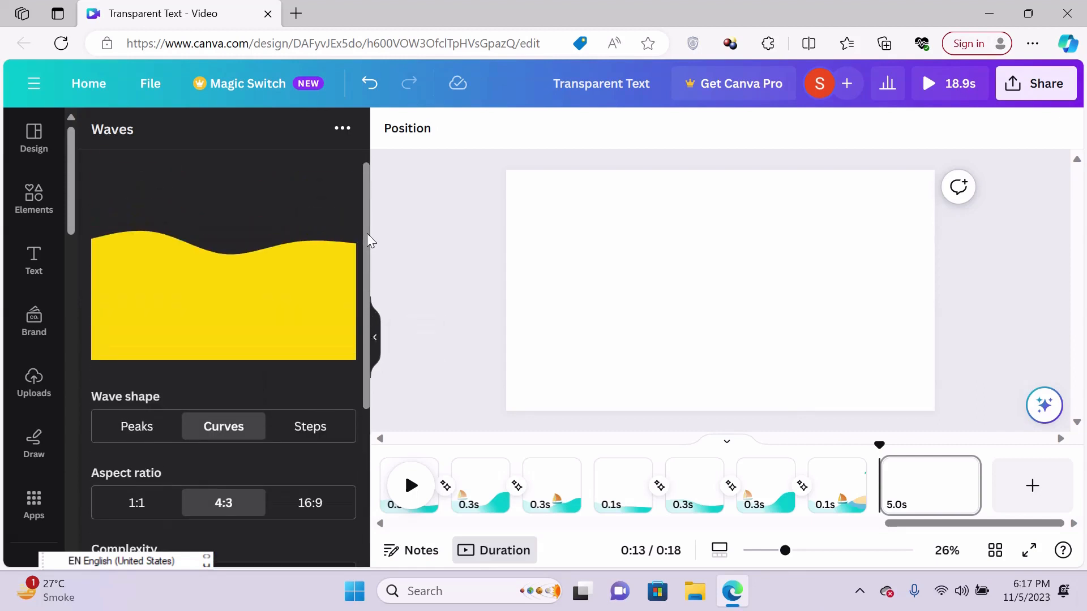
- Set the wave's complexity to 5 and check the preview
left_click_drag(367, 232, 376, 367)
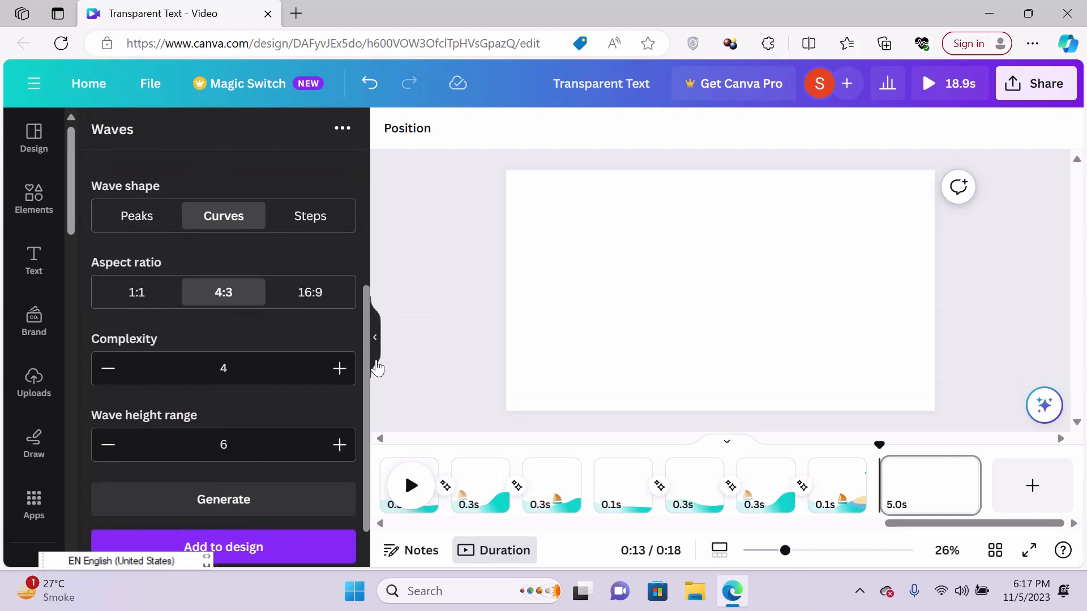
left_click(341, 373)
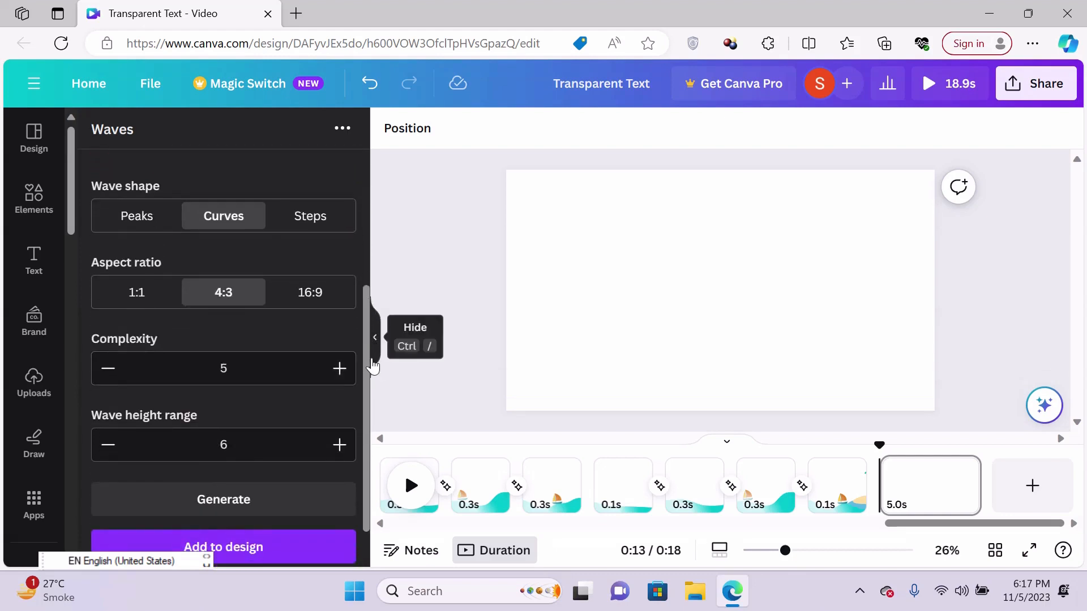
left_click_drag(366, 357, 365, 260)
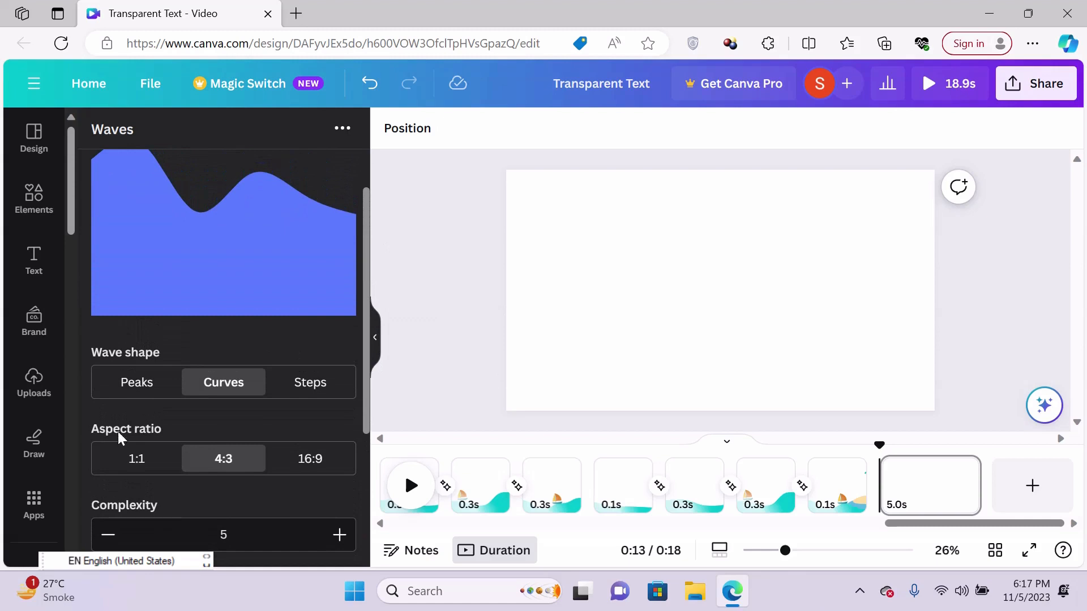
- Try the 1:1 and 4:3 aspect ratios for the wave, and set it to 16:9
left_click(129, 462)
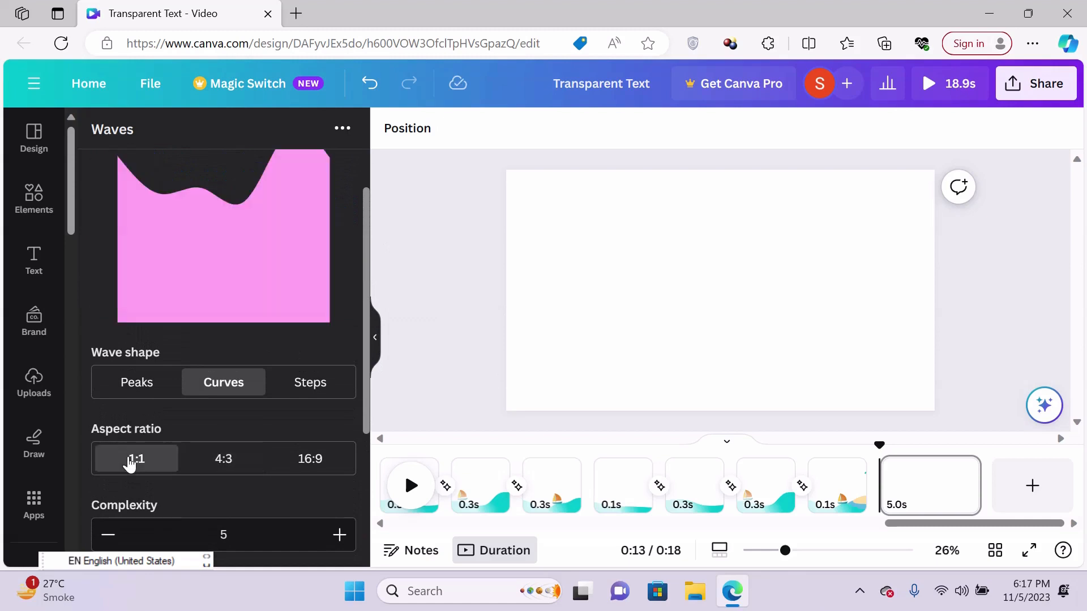
left_click(214, 463)
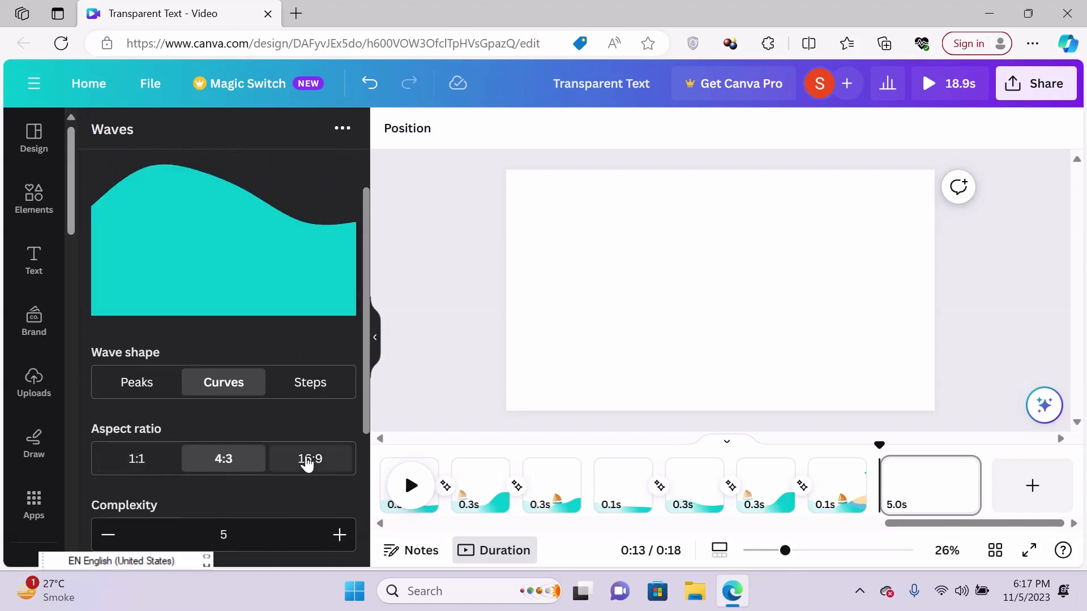
left_click(324, 462)
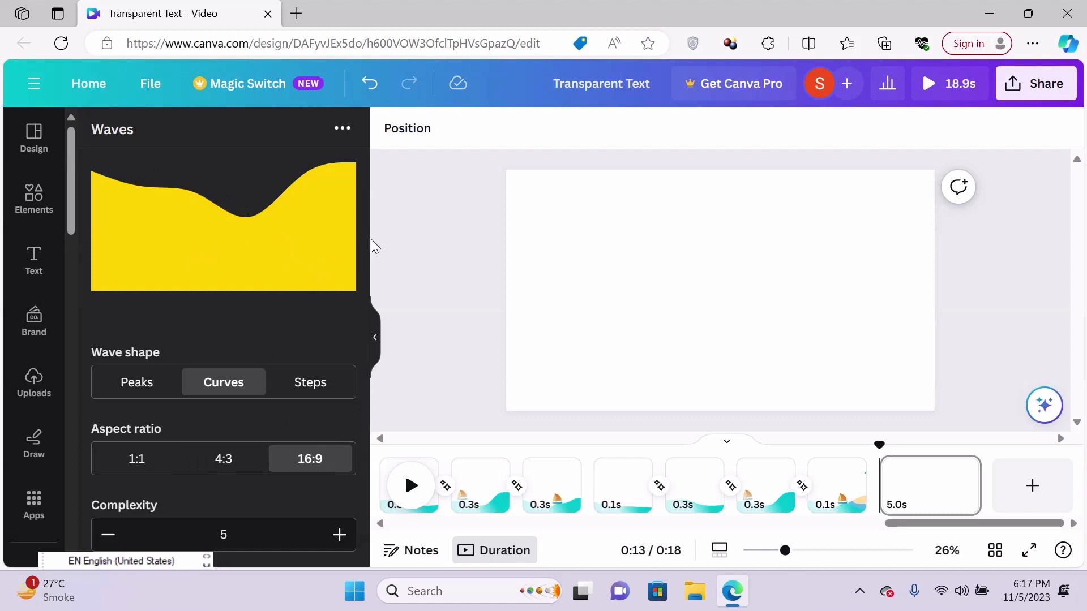
left_click_drag(368, 236, 352, 417)
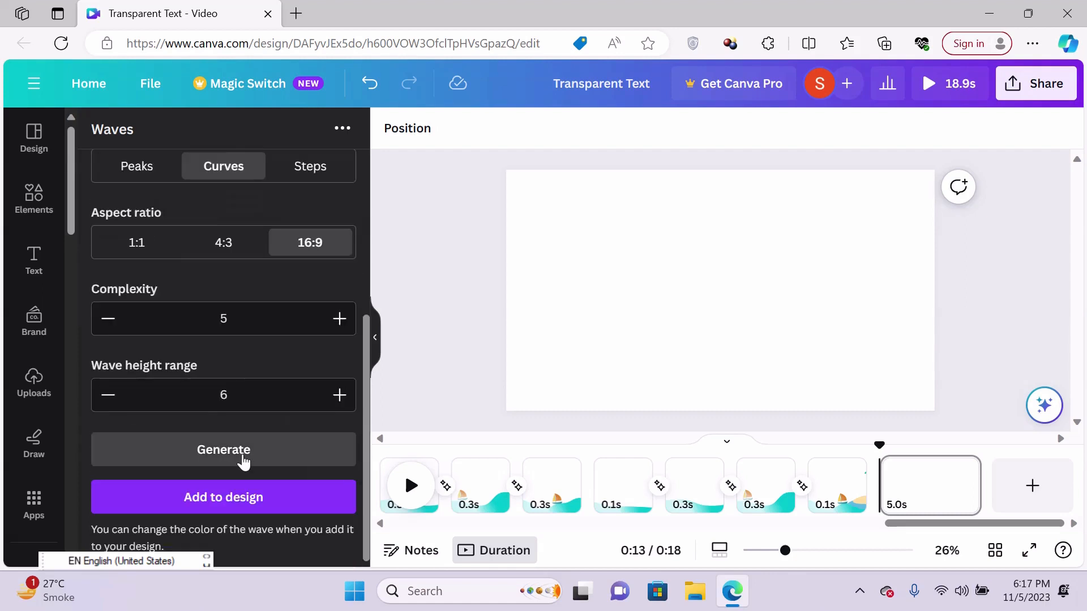
- Generate a new variation of the curved wave and add it to the page
left_click(209, 452)
left_click_drag(363, 368, 376, 455)
left_click(229, 498)
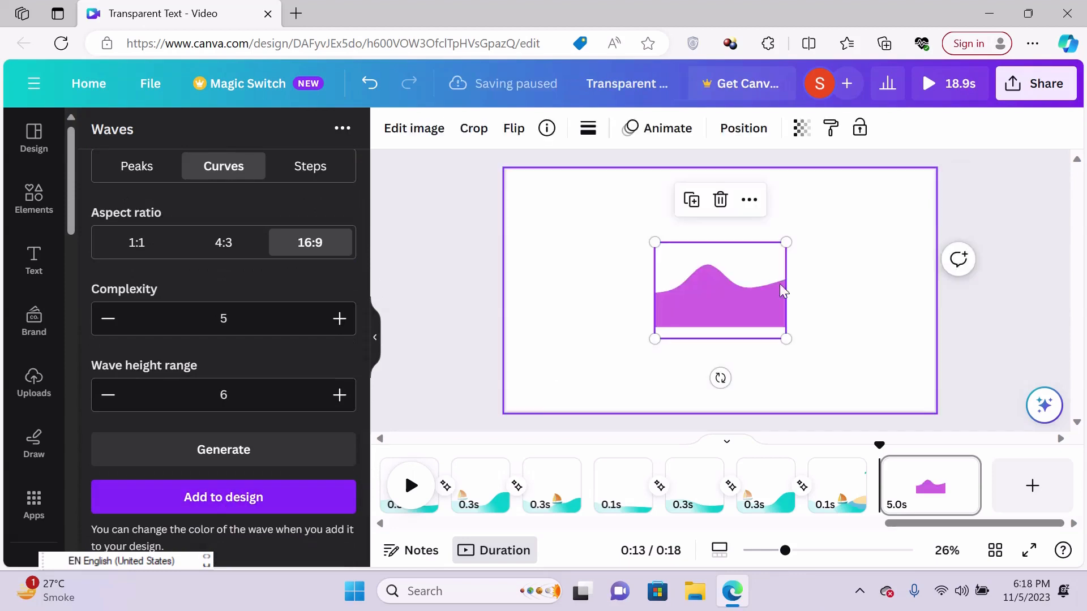
- Enlarge the wave to span the full page width and position it flush with the page's lower edge
left_click_drag(798, 241, 911, 224)
left_click_drag(766, 279, 609, 368)
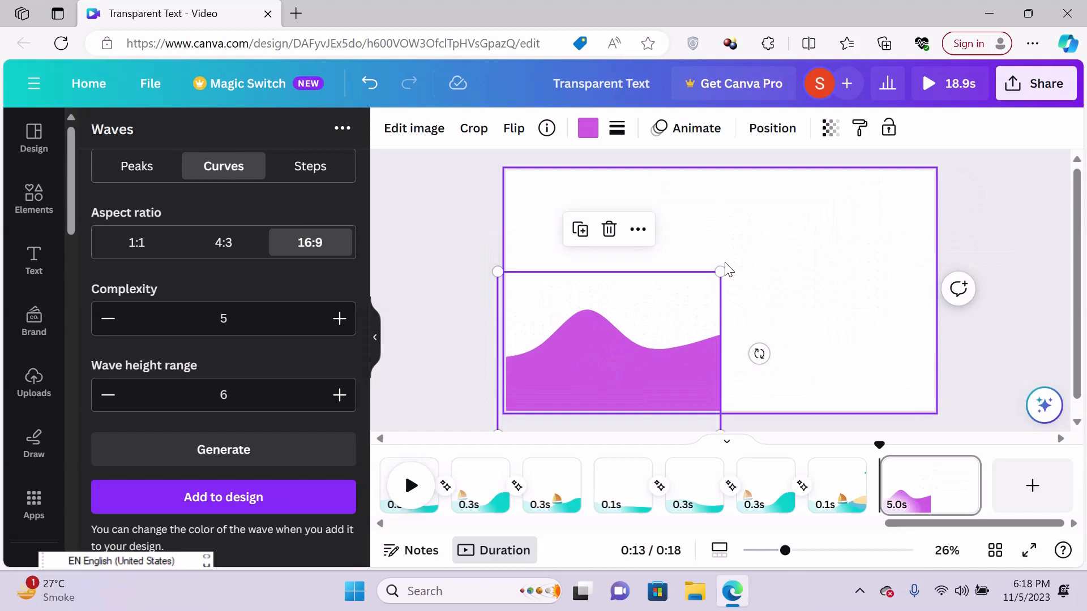
left_click_drag(720, 270, 1041, 261)
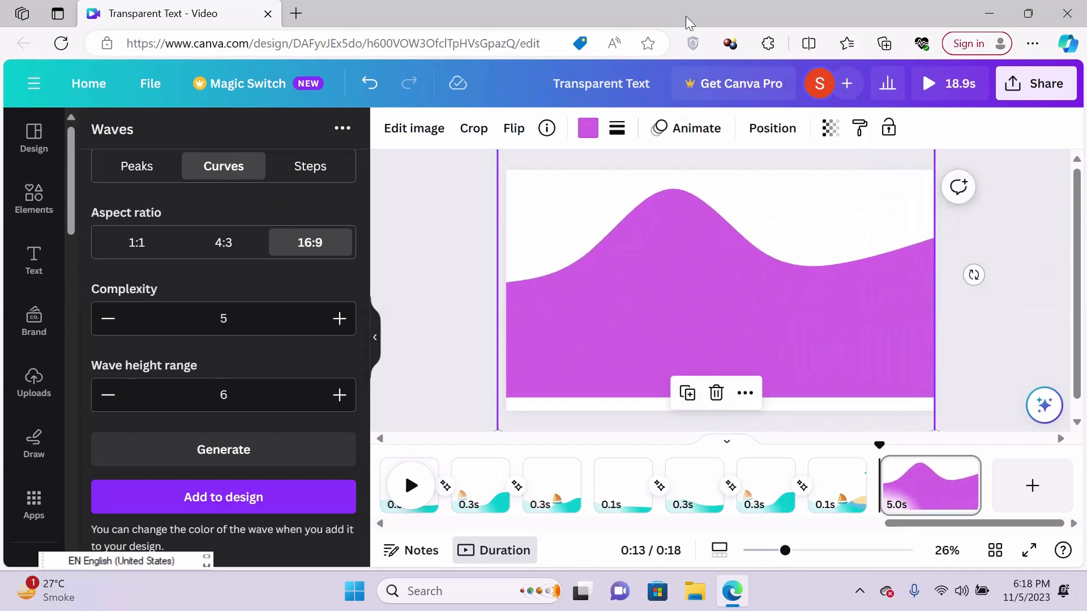
left_click_drag(642, 246, 639, 267)
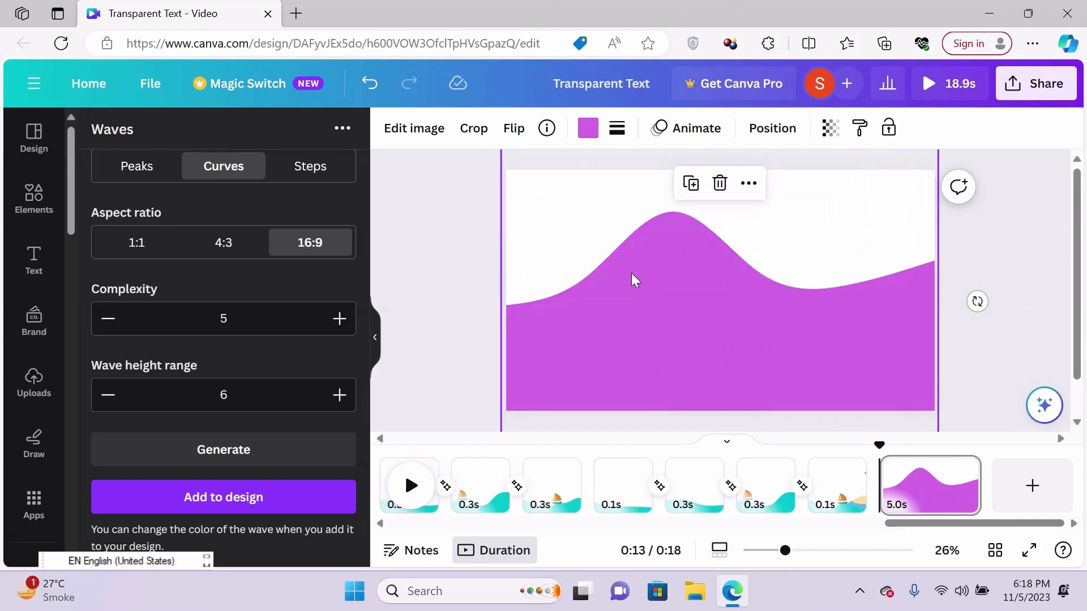
- Offset the duplicate wave slightly above the original and recolour it pink #ff66c4
left_click_drag(628, 281, 620, 257)
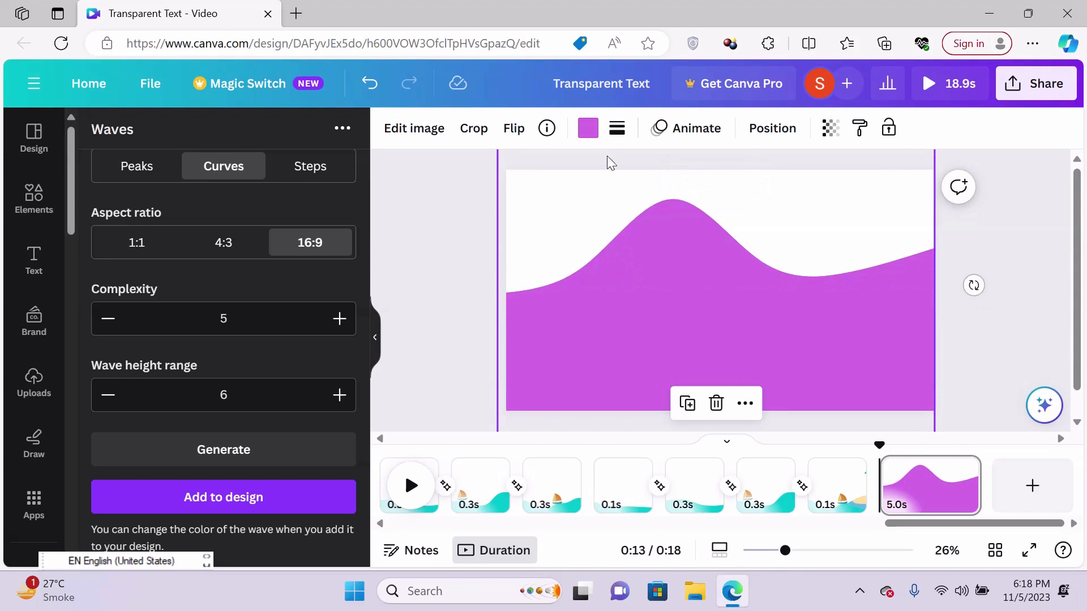
left_click(585, 144)
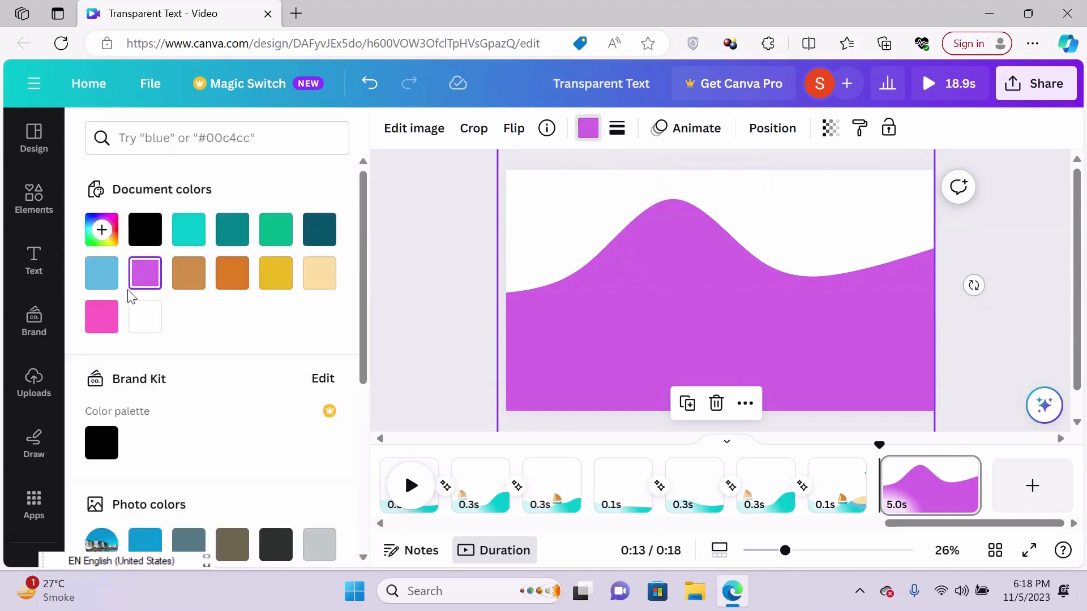
left_click(100, 317)
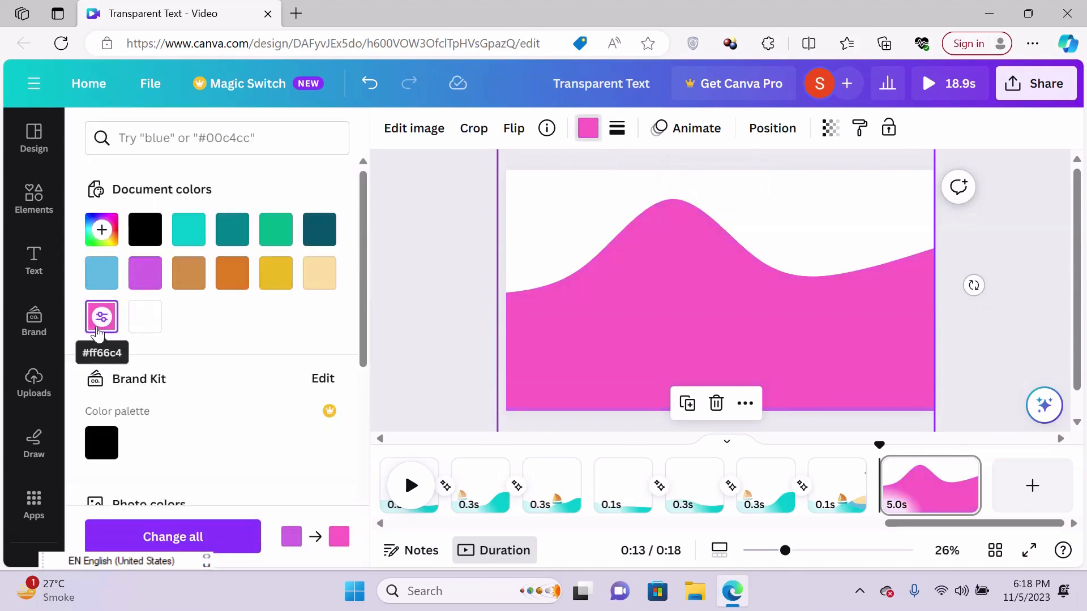
- Send the pink wave backward so it lies behind the purple wave
right_click(599, 326)
mouse_move(655, 322)
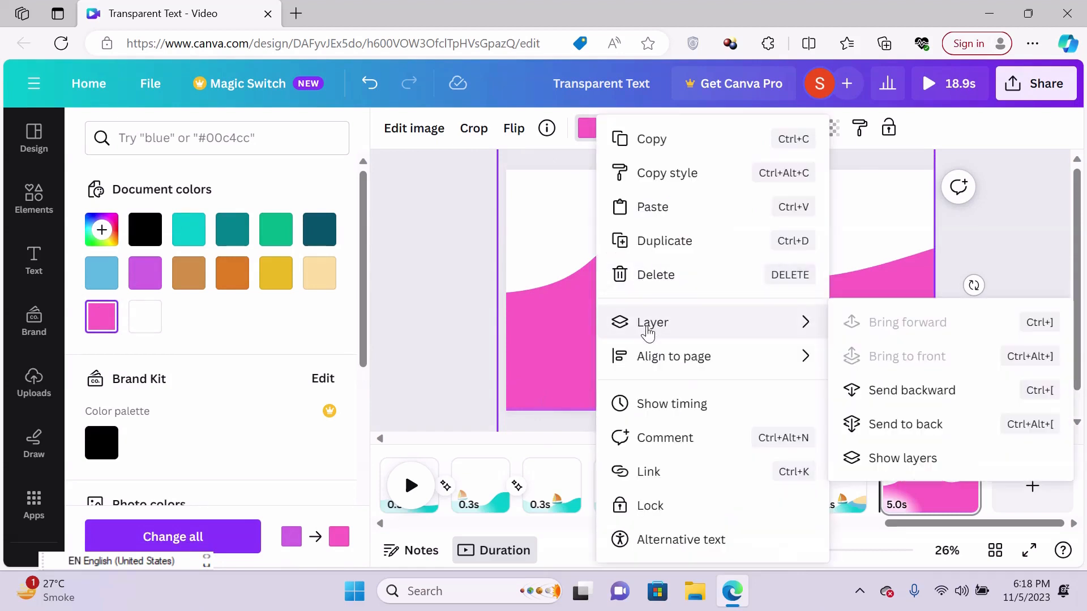
left_click(933, 397)
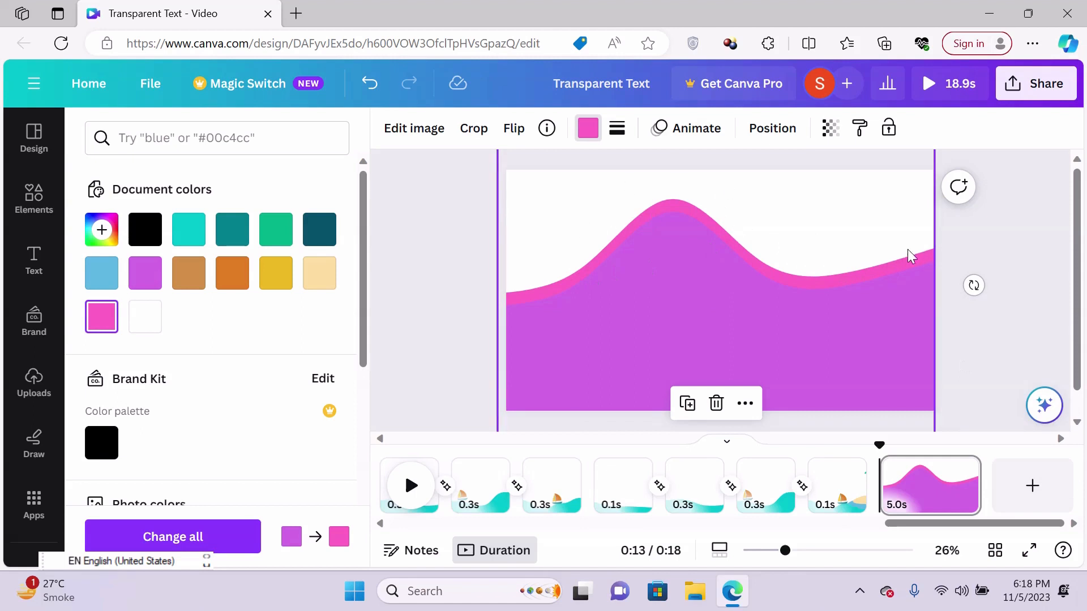
- Add a heading to the wave page and apply the Curve shape effect to it
left_click(39, 266)
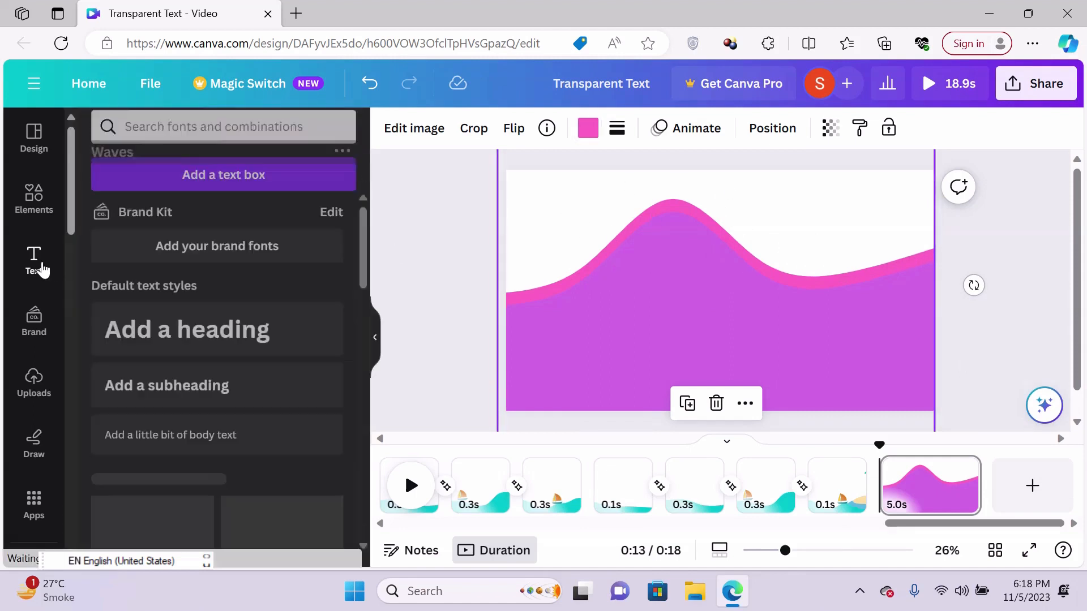
left_click(152, 343)
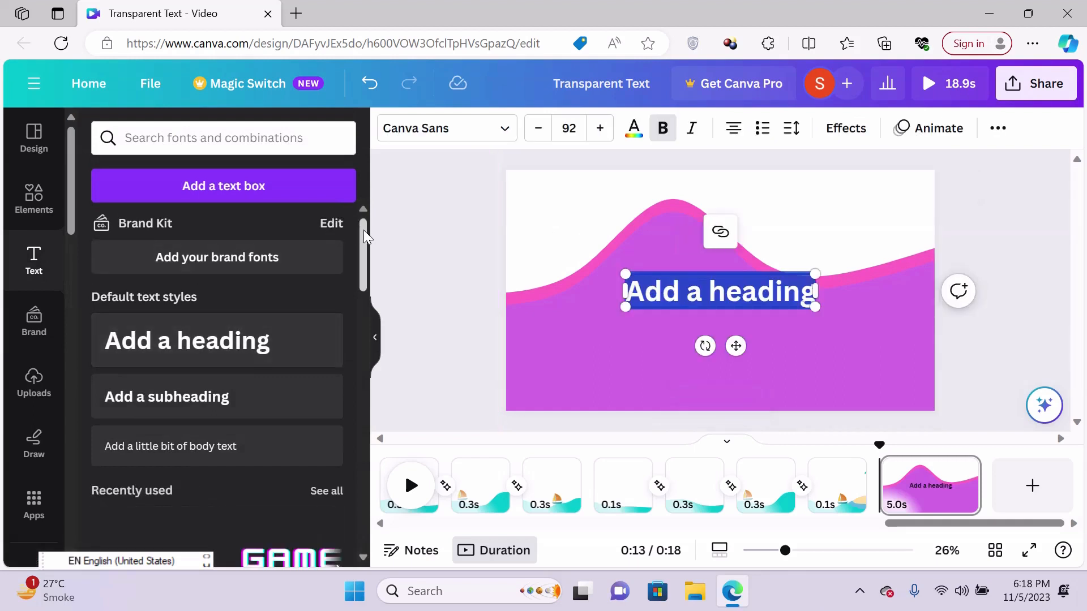
left_click_drag(364, 229, 372, 269)
left_click(851, 131)
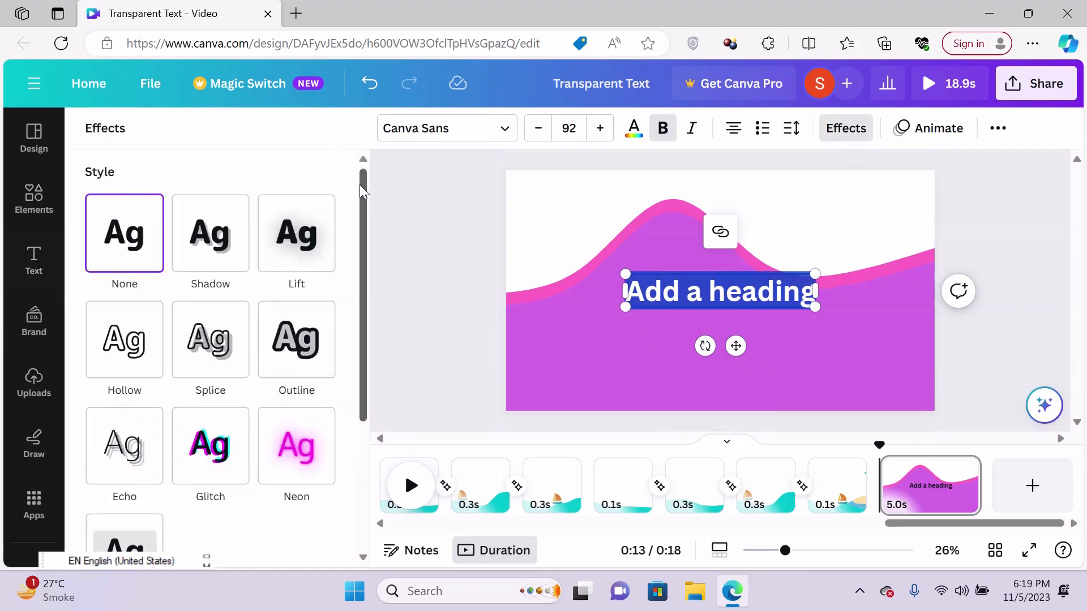
scroll(358, 184, "down", 5)
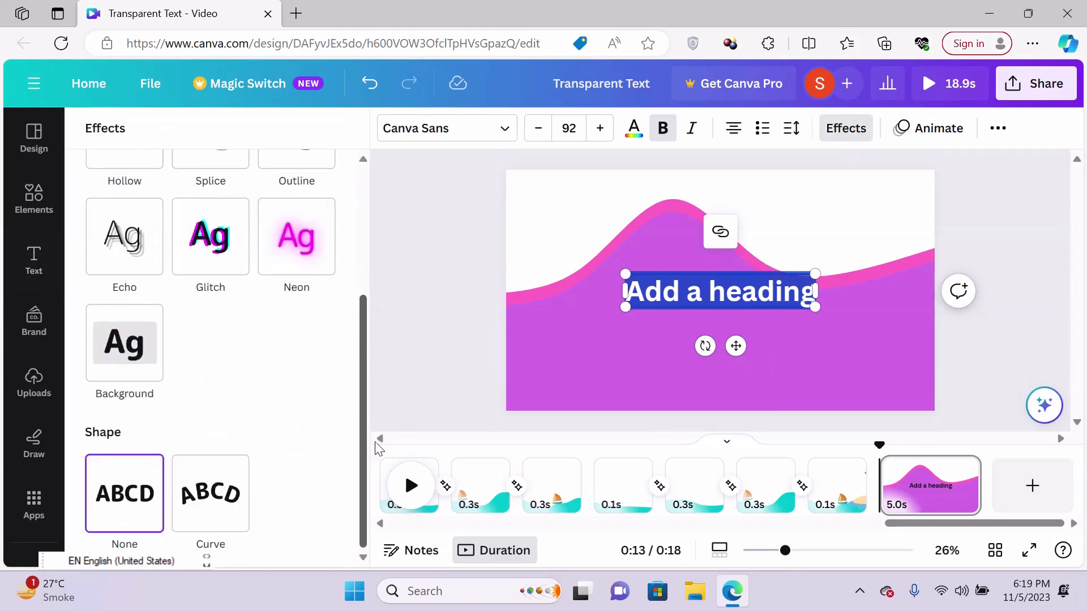
left_click(213, 497)
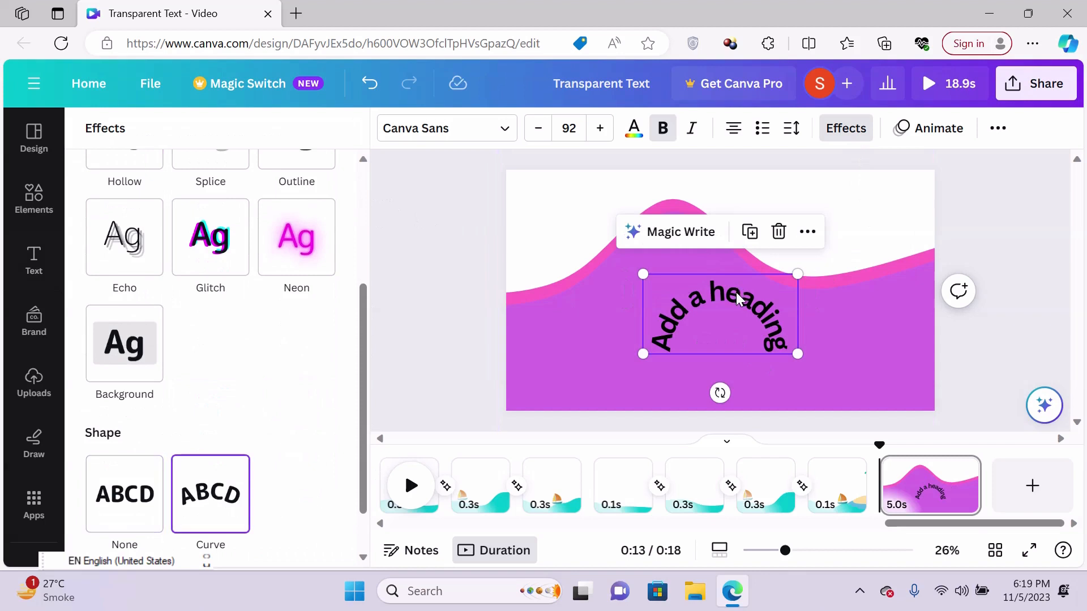
- Place the curved heading over the wave's crest and set its curve to 68 so it follows the crest
left_click_drag(716, 288, 685, 191)
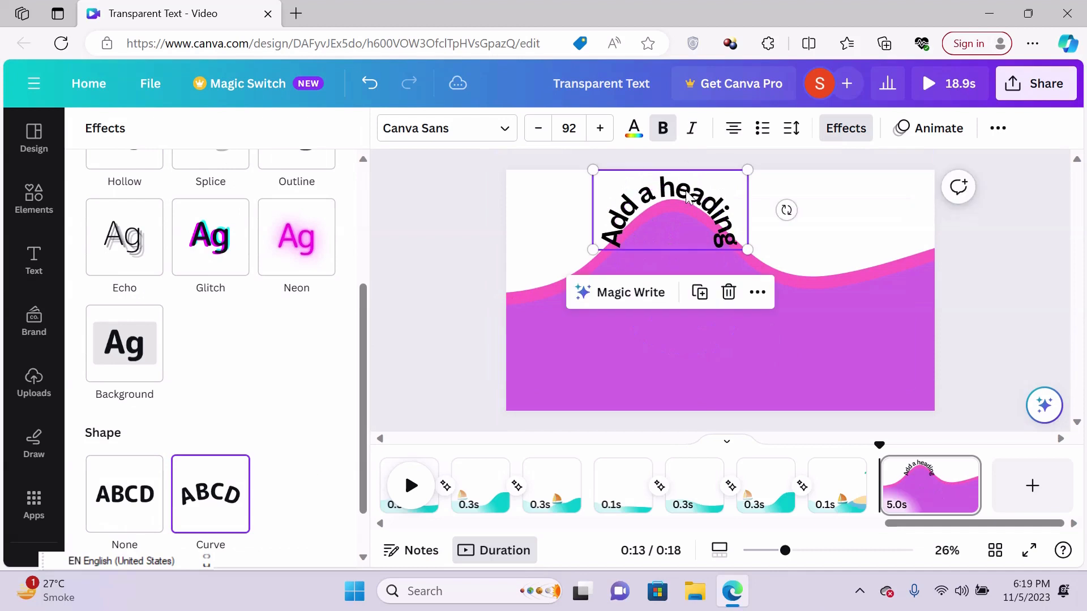
scroll(364, 356, "down", 1)
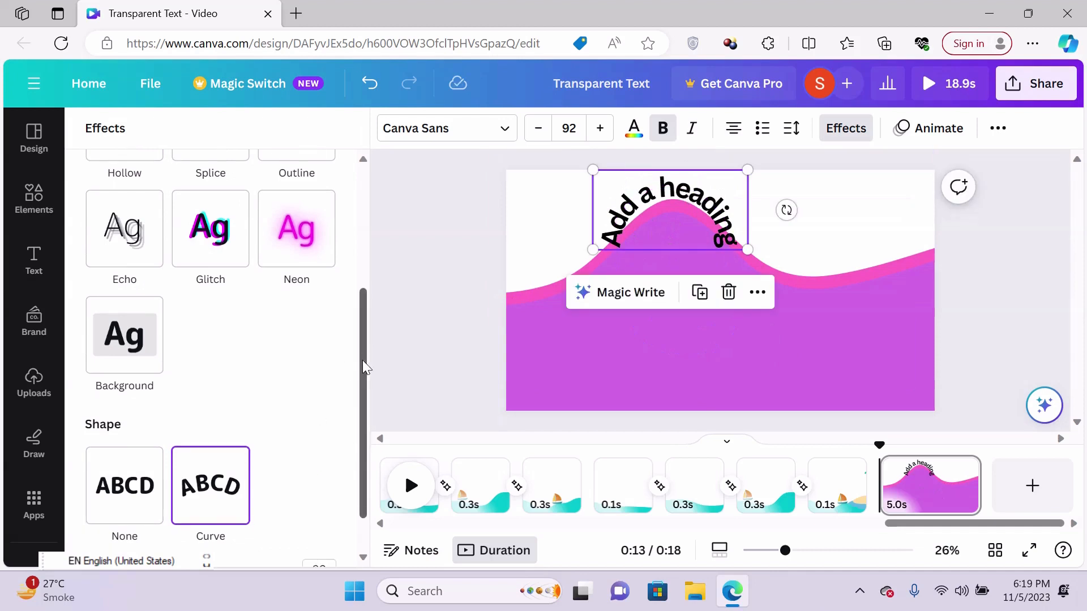
left_click_drag(323, 540, 296, 540)
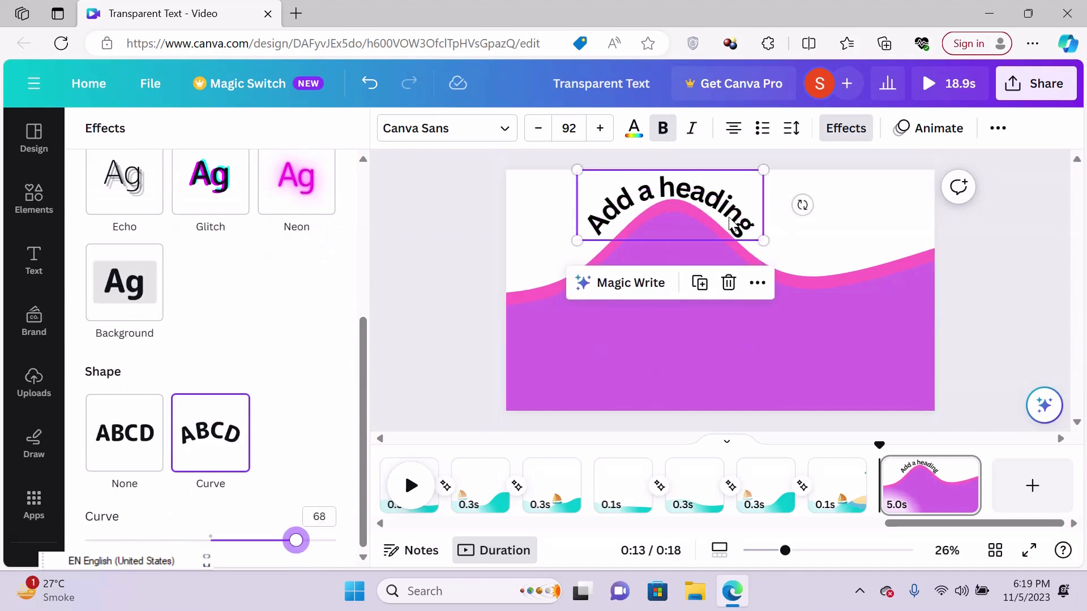
left_click_drag(731, 217, 734, 227)
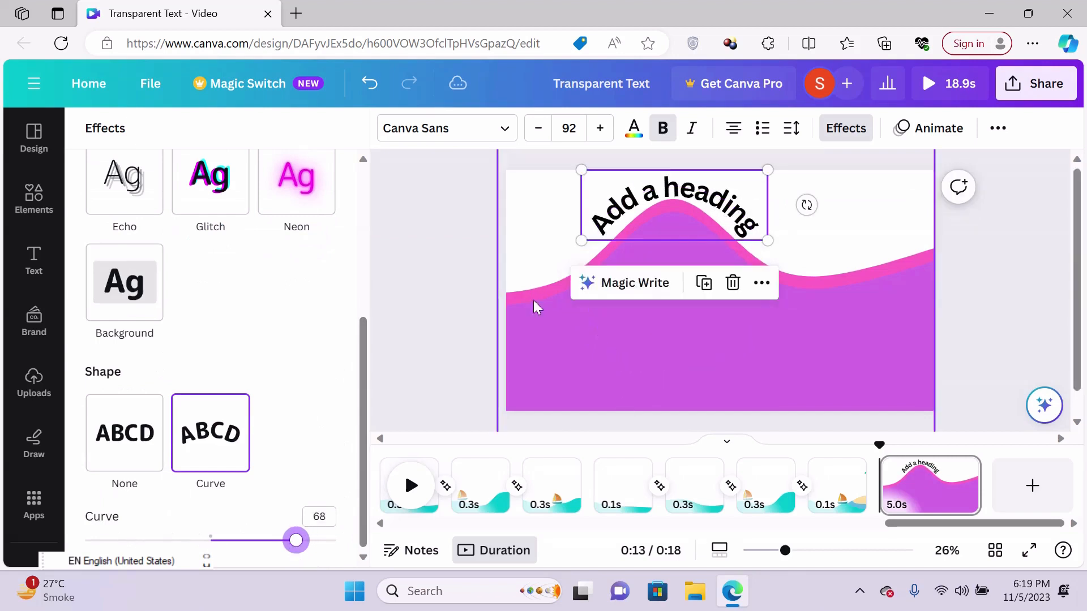
left_click(453, 281)
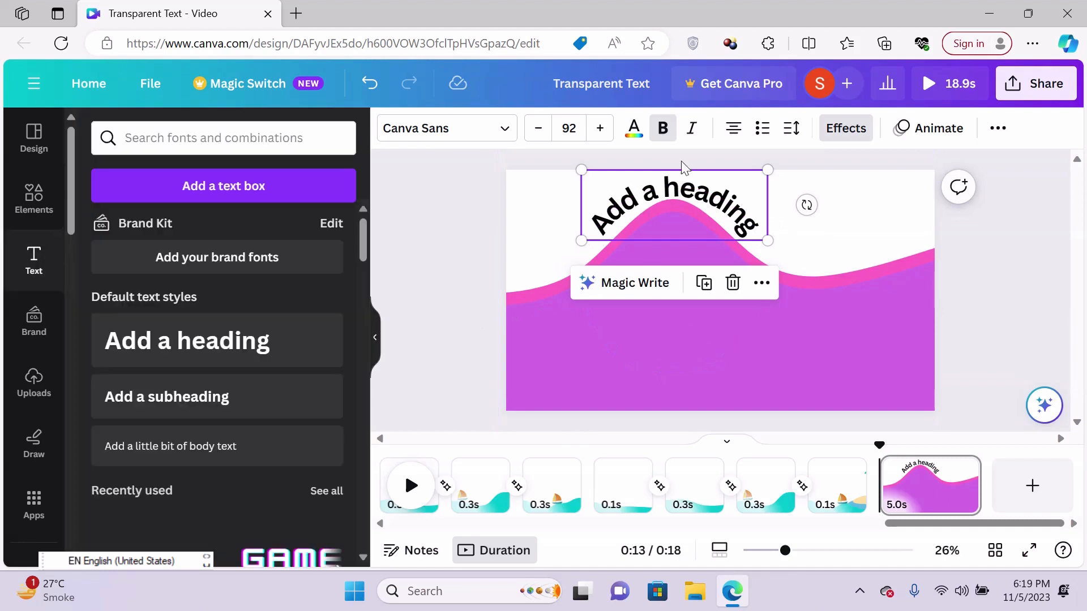
double_click(683, 193)
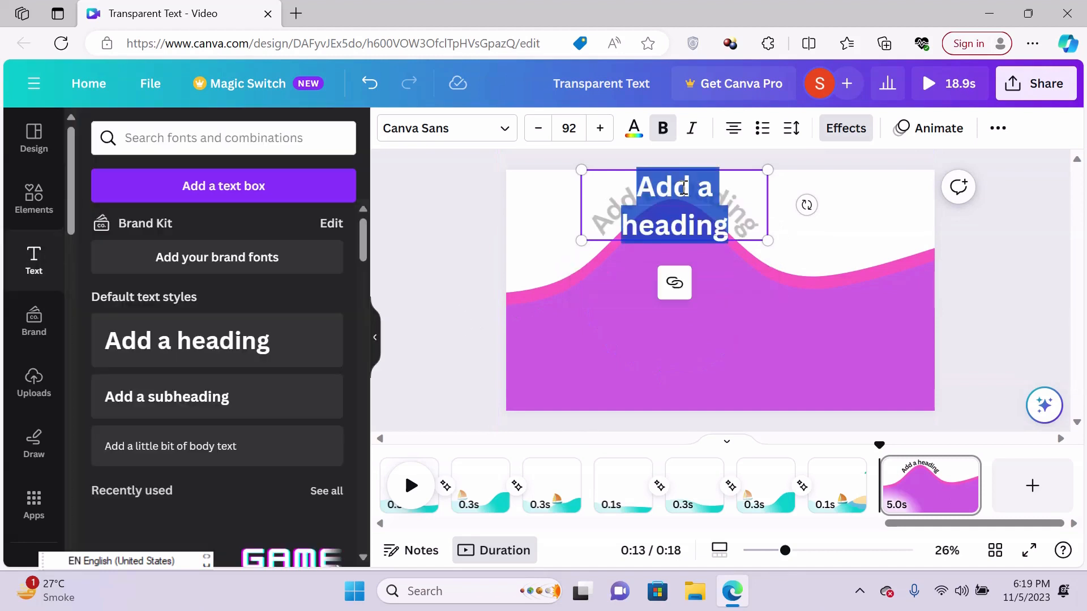
left_click(852, 204)
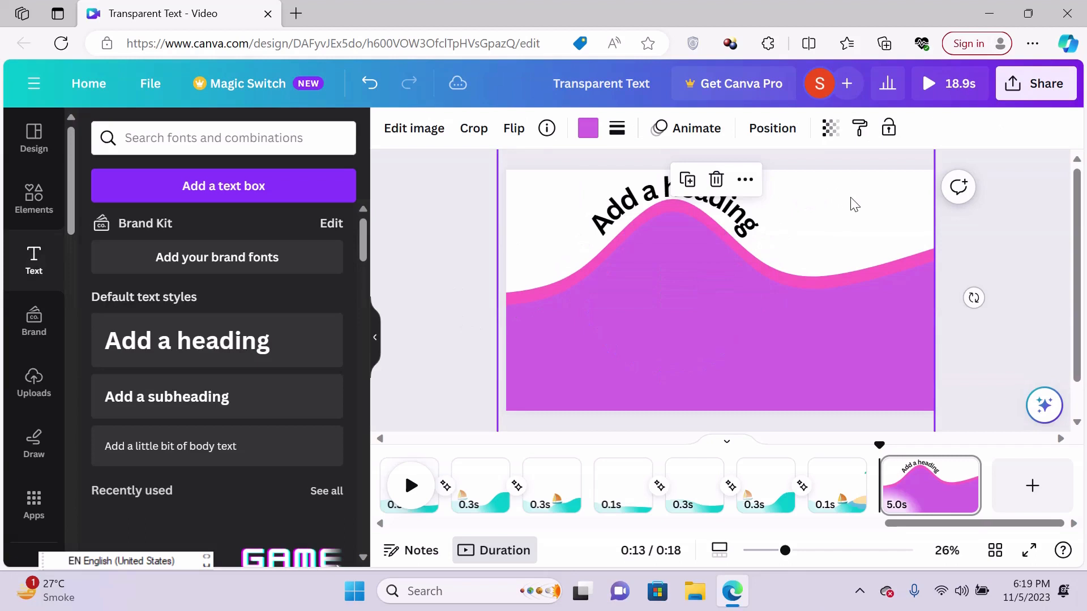
- Duplicate the curved heading and move the copy down to the wave's trough beside the crest
left_click(733, 224)
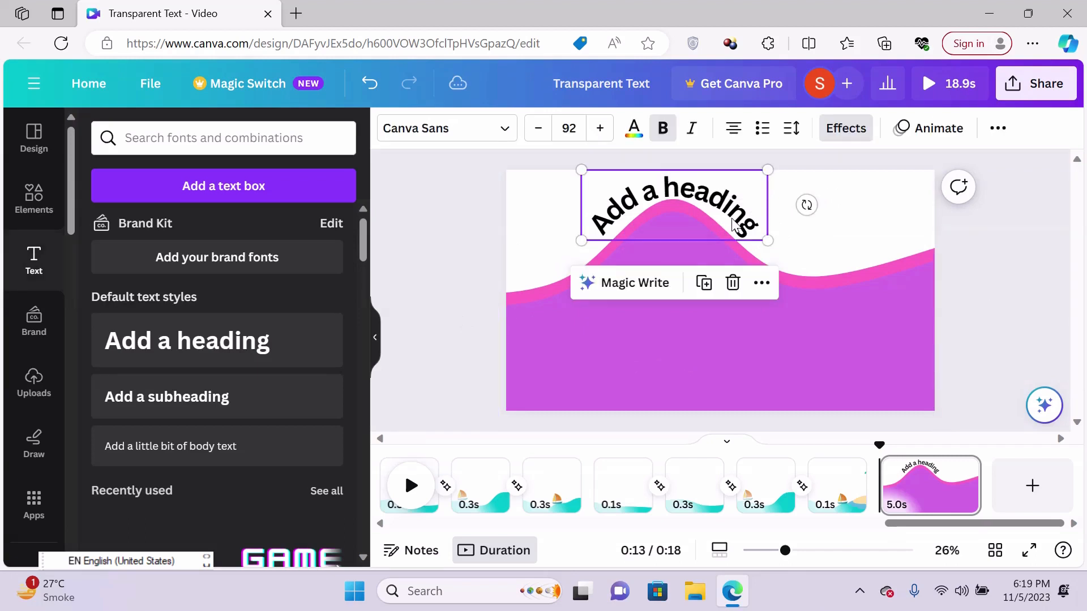
left_click(703, 283)
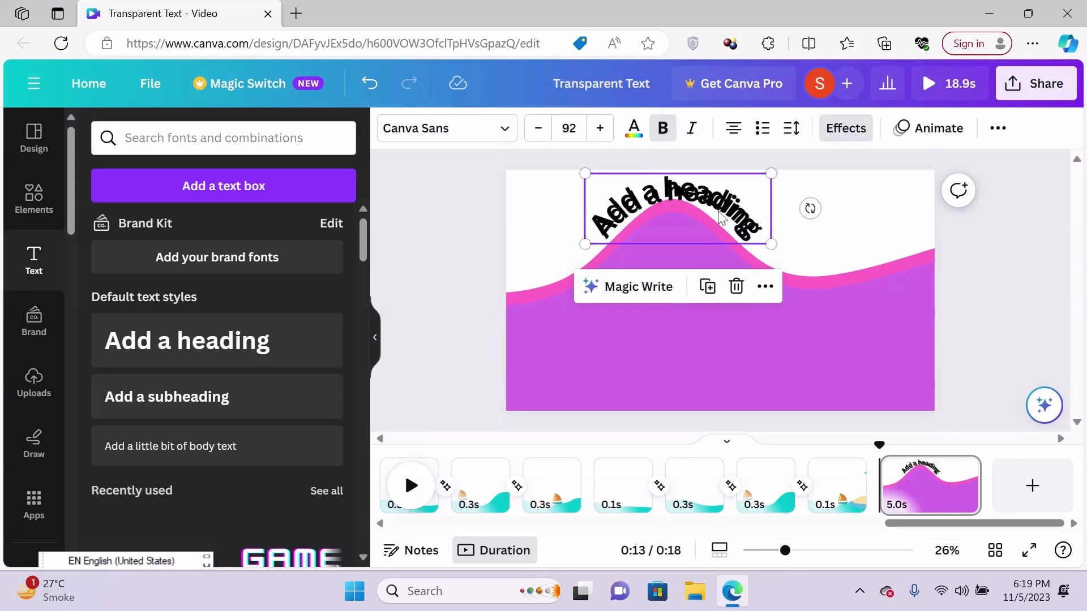
left_click_drag(734, 208, 829, 285)
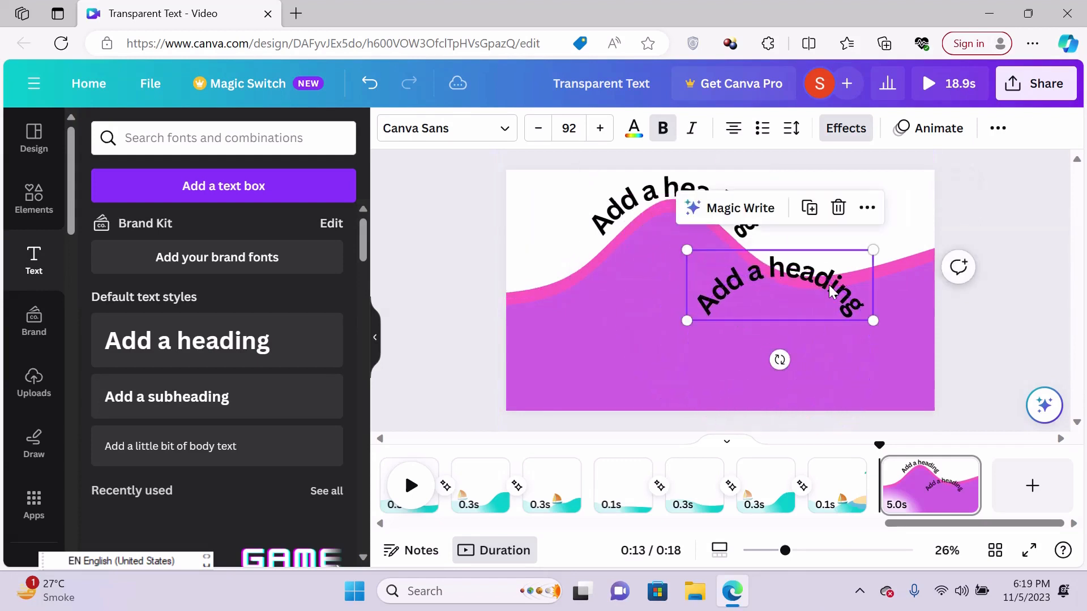
- Set the duplicated heading's curve to -56 so it bends downward like the trough
left_click(856, 129)
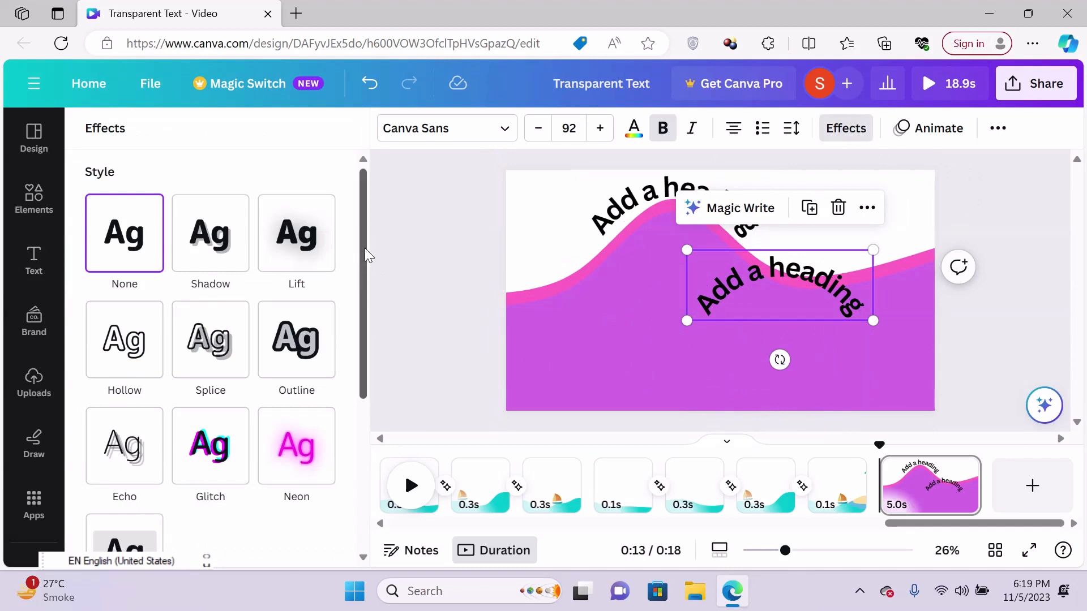
left_click_drag(365, 253, 339, 493)
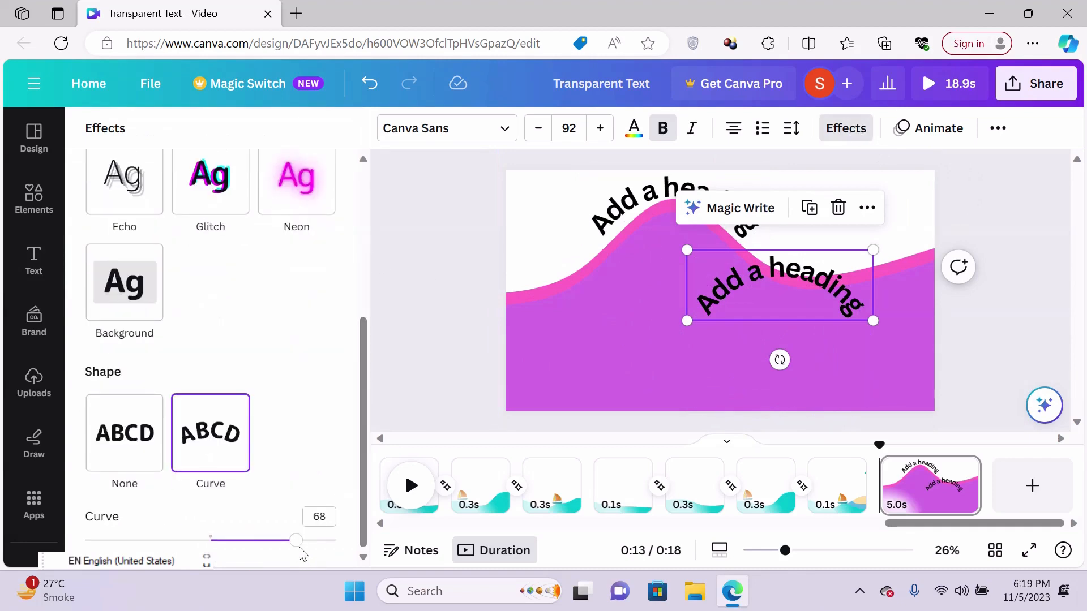
left_click_drag(300, 554, 142, 469)
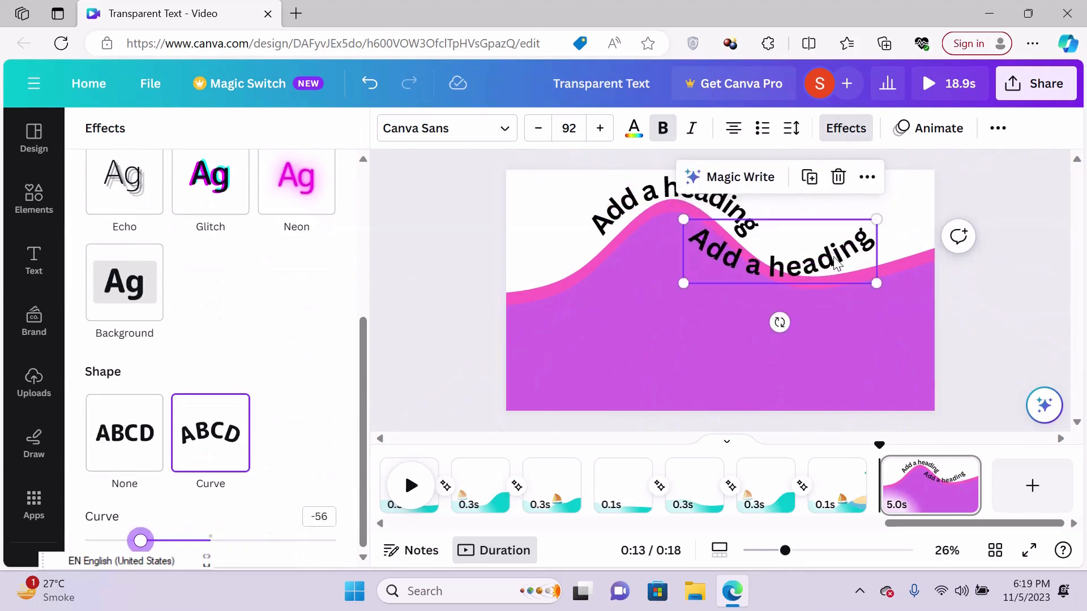
- Move the duplicated heading next to the first one and rotate it slightly counterclockwise to follow the trough, then deselect it
left_click_drag(839, 261, 898, 249)
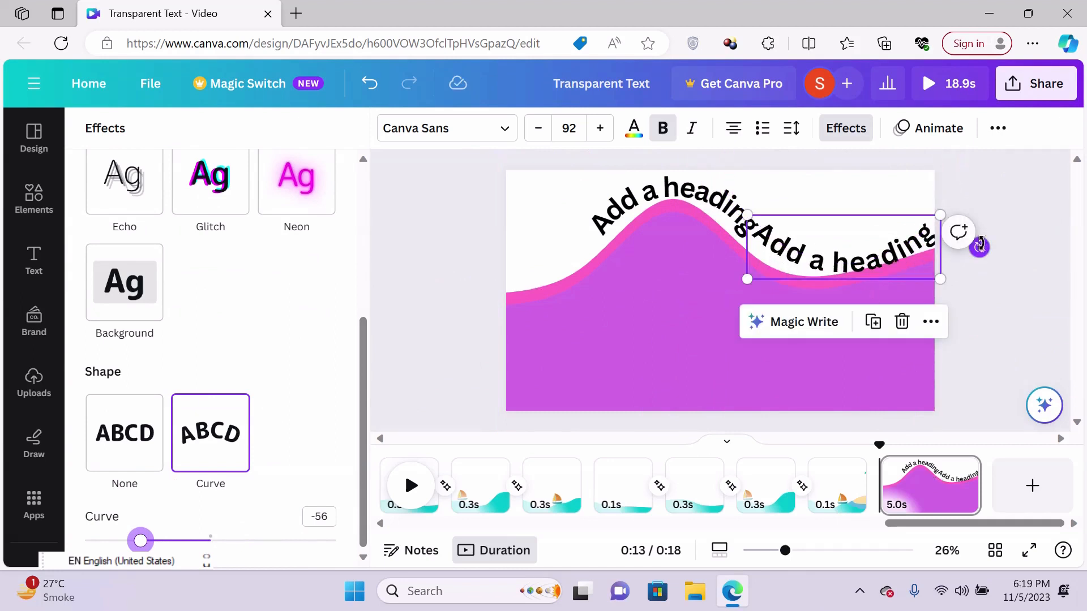
left_click_drag(980, 245, 983, 220)
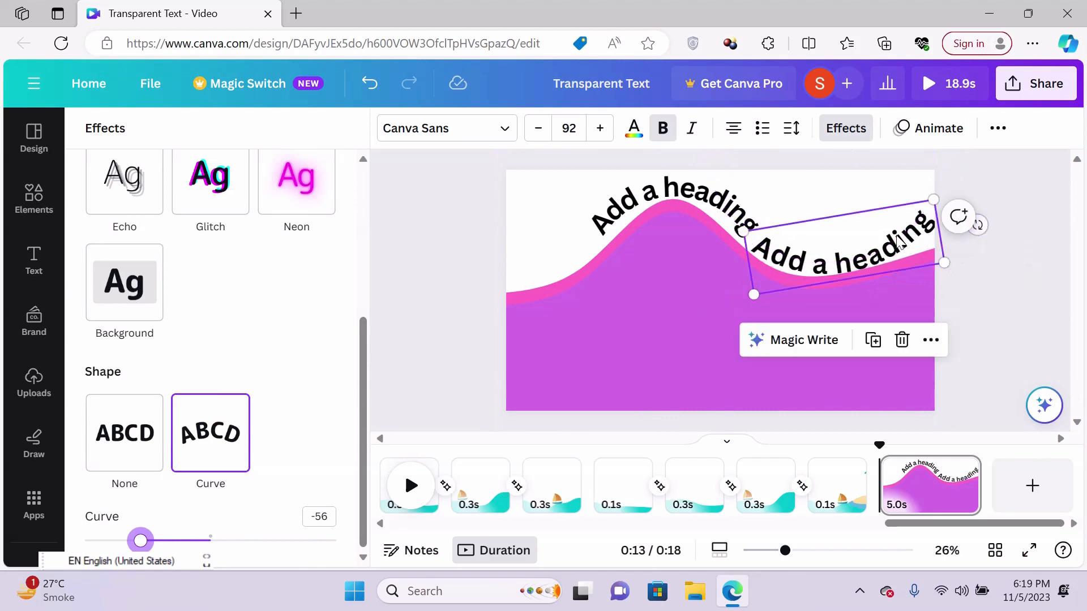
left_click_drag(898, 238, 897, 230)
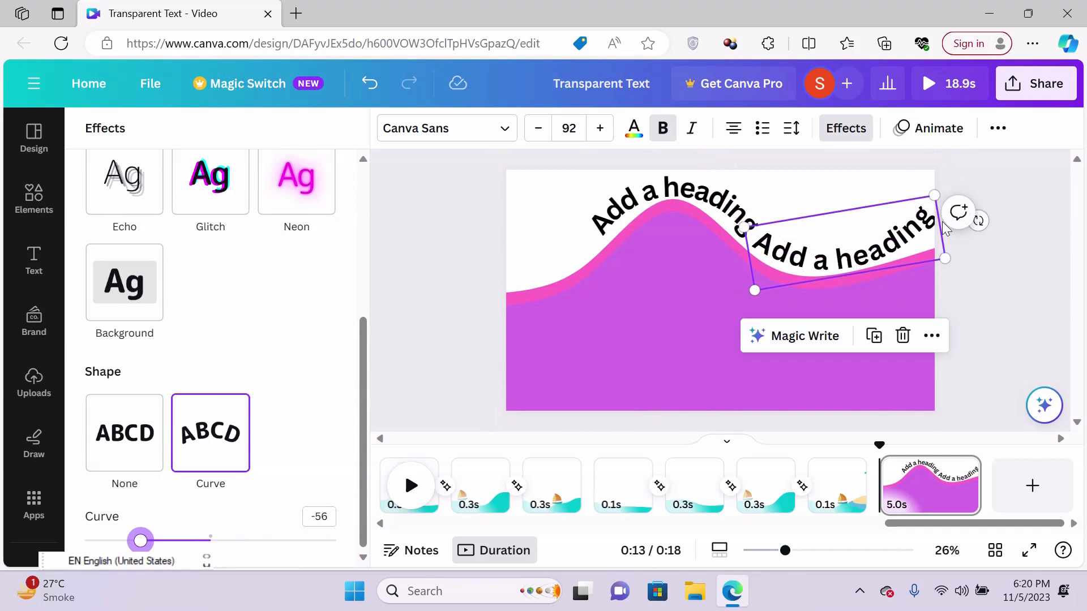
left_click(1013, 223)
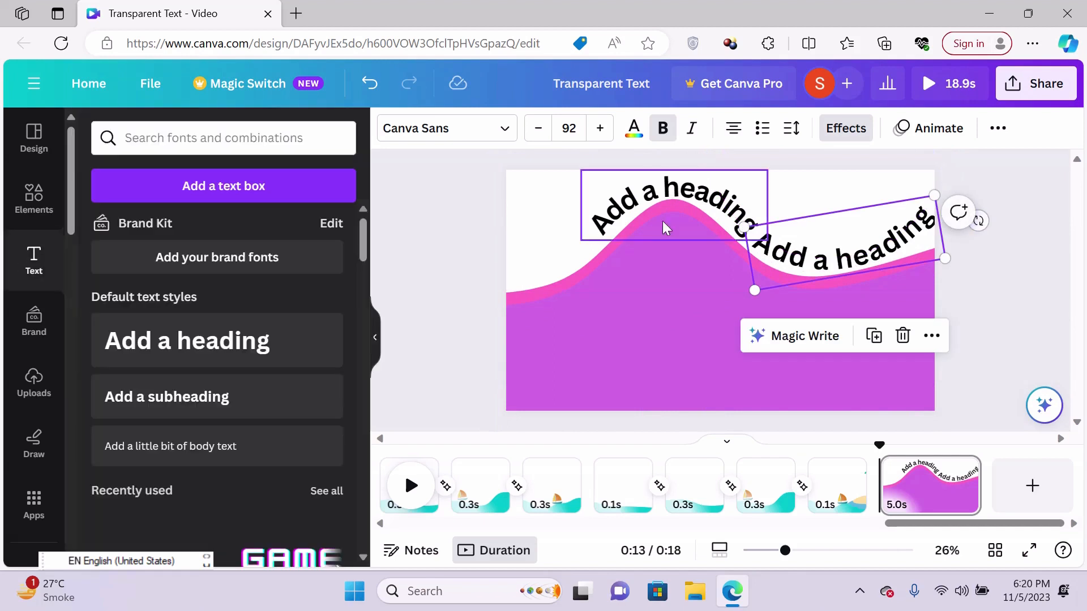
left_click(459, 238)
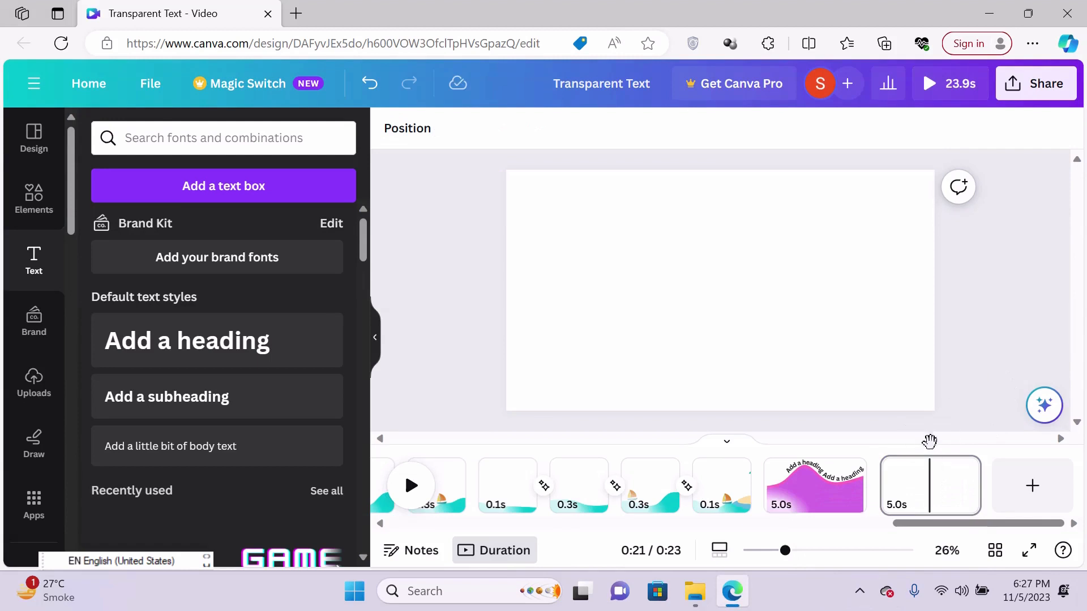
- Display the finished wave page with the two curved headings from the timeline
left_click_drag(929, 441, 878, 441)
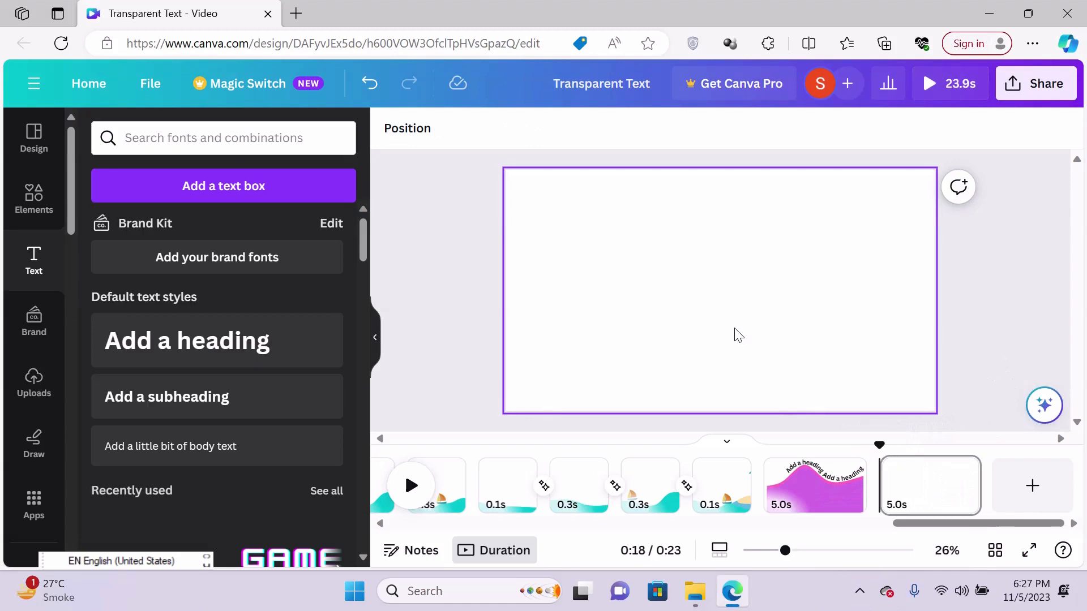
left_click(826, 498)
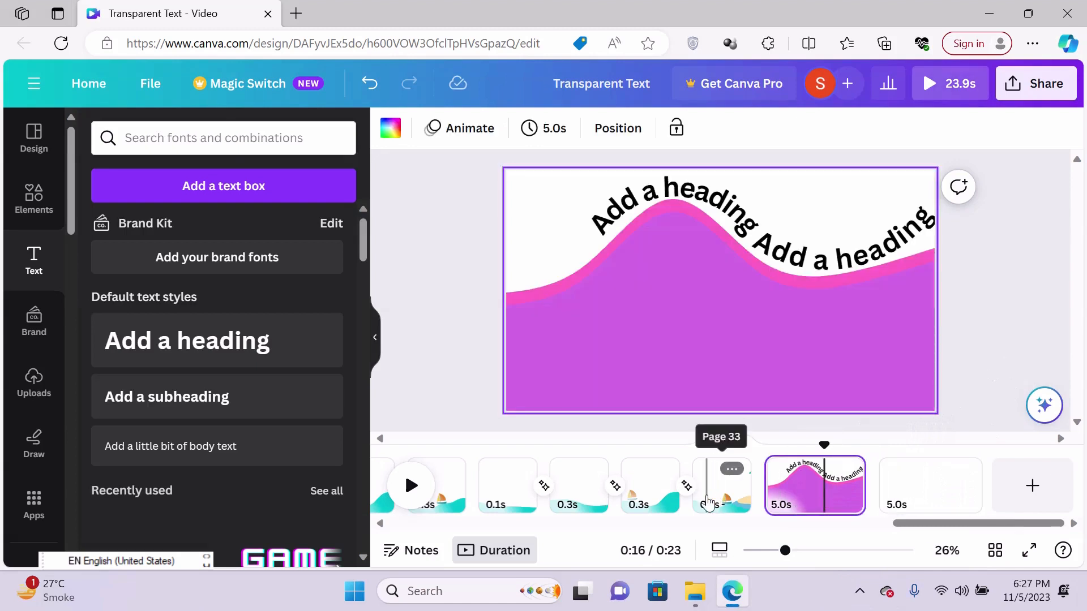
- Open the Waves generator app for the blank page that follows the curved-heading page
left_click(922, 497)
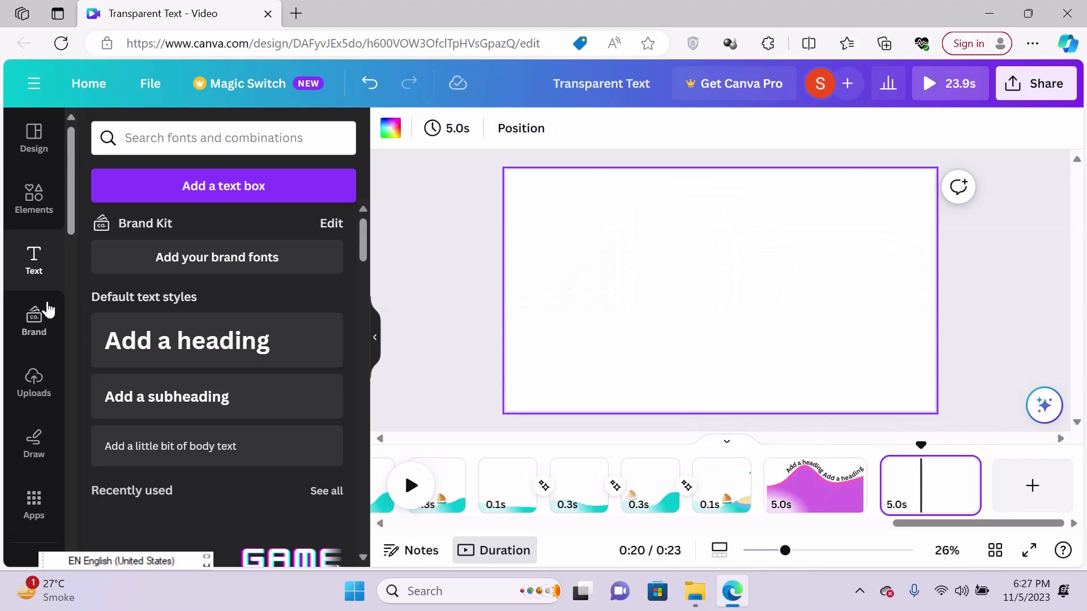
left_click(25, 509)
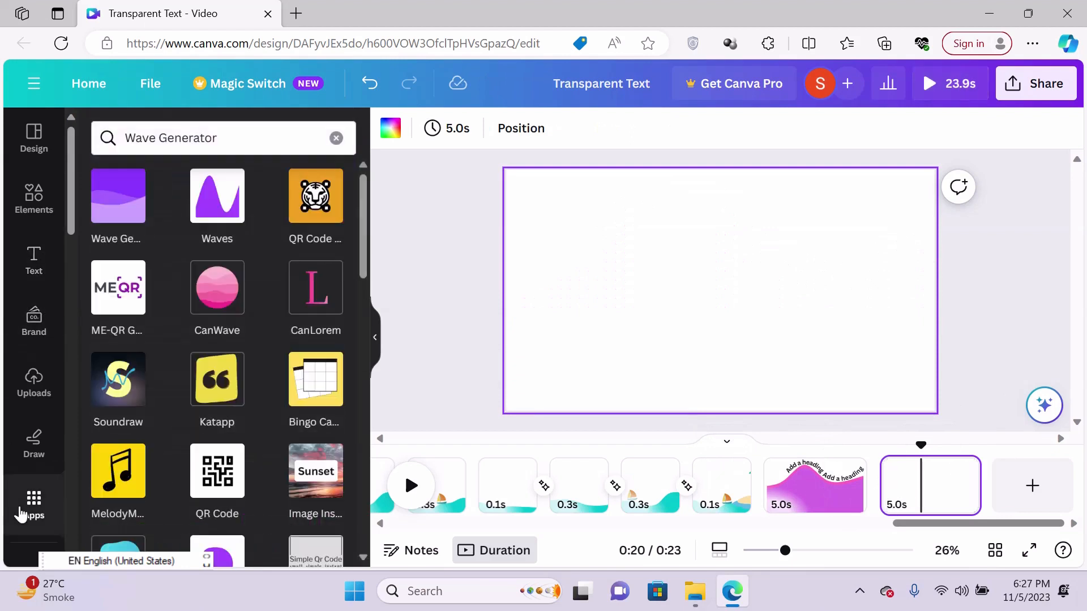
left_click(217, 204)
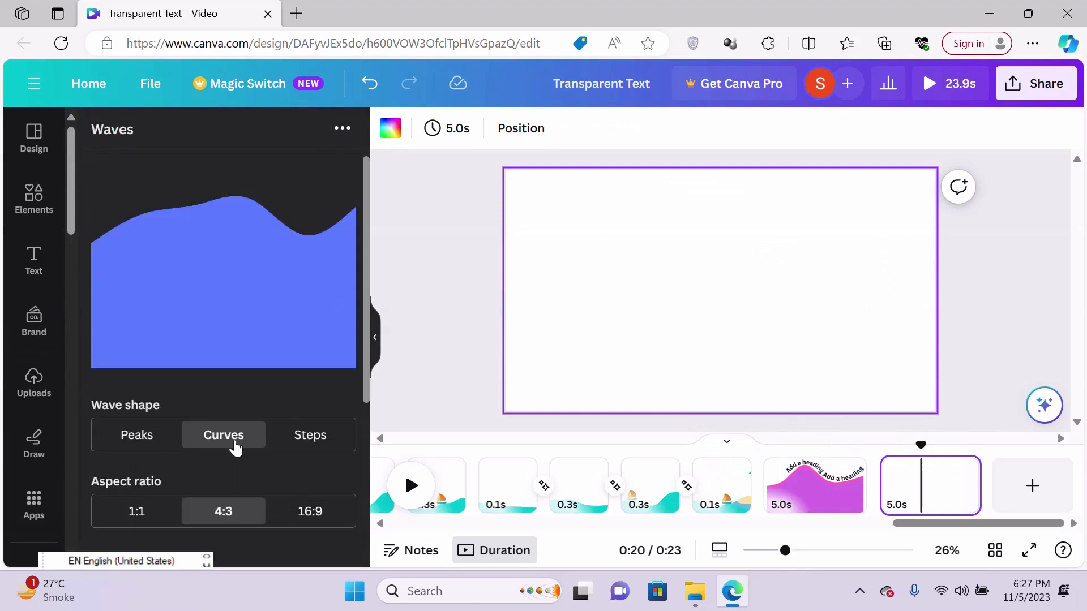
- Set the wave's complexity to 6 and its height range to 7, keeping the Curves shape at 4:3
mouse_move(366, 310)
left_mouse_down()
mouse_move(358, 424)
mouse_move(381, 301)
left_mouse_up()
left_click_drag(364, 224, 349, 372)
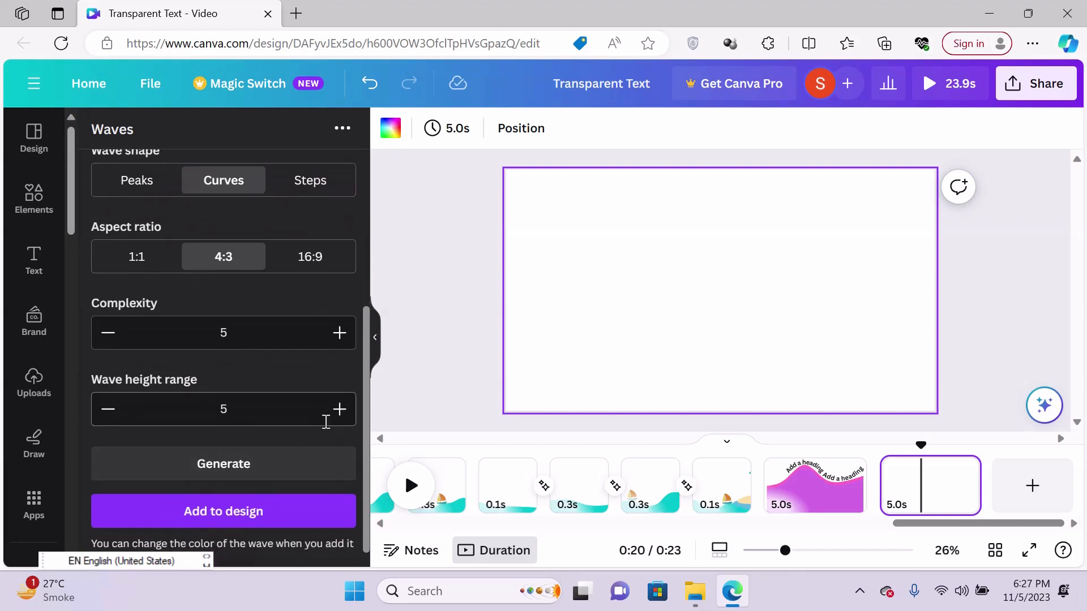
left_click(109, 410)
left_click(108, 410)
left_click(338, 334)
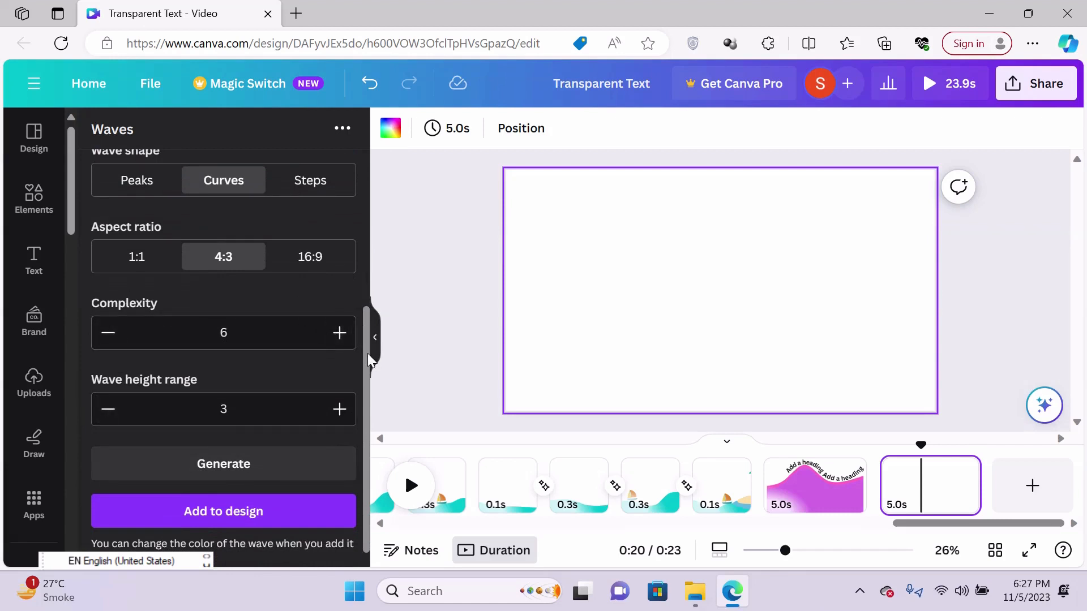
left_click_drag(368, 353, 352, 323)
left_click(339, 459)
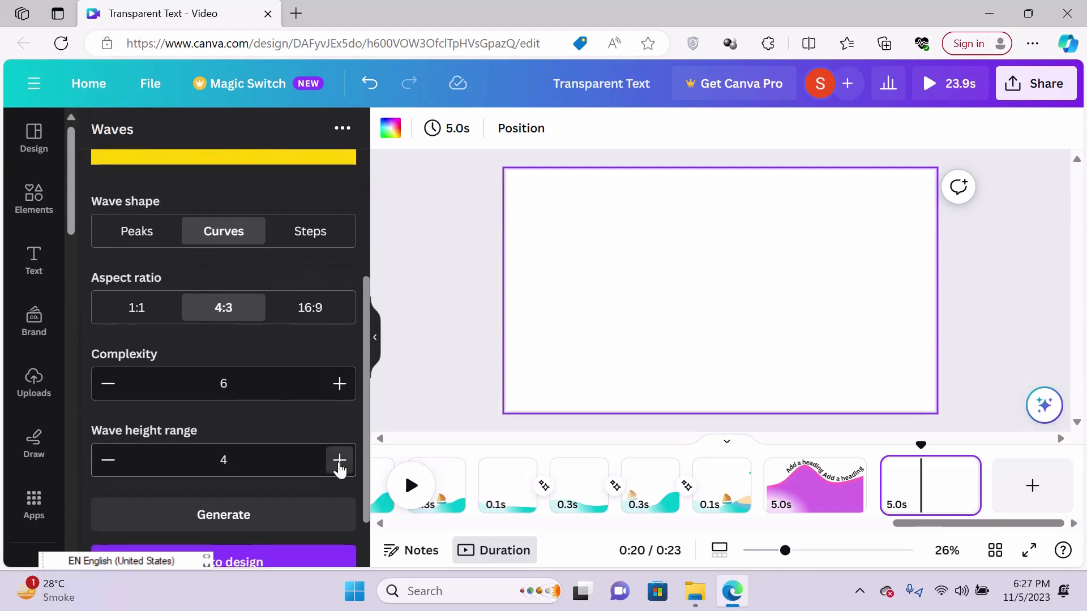
left_click(339, 460)
left_click(339, 460)
left_click(339, 460)
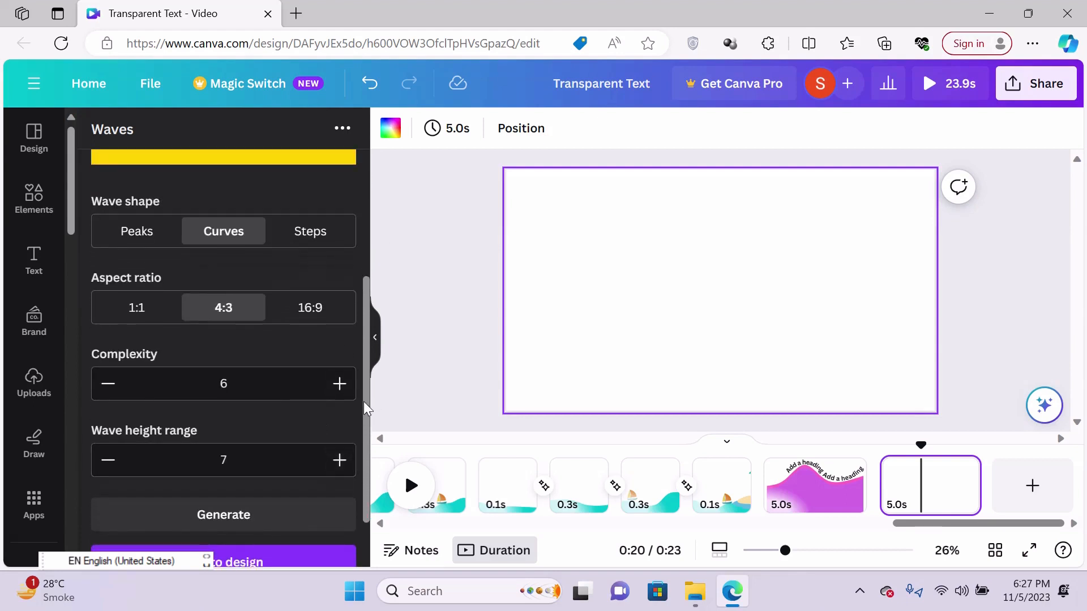
left_click_drag(364, 401, 416, 239)
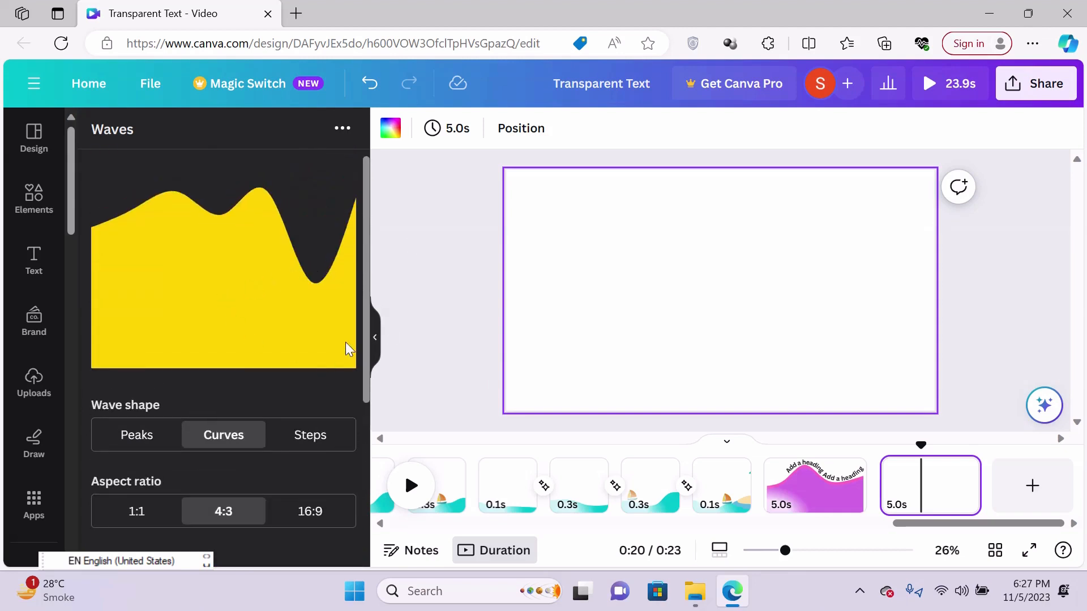
left_click_drag(366, 323, 345, 562)
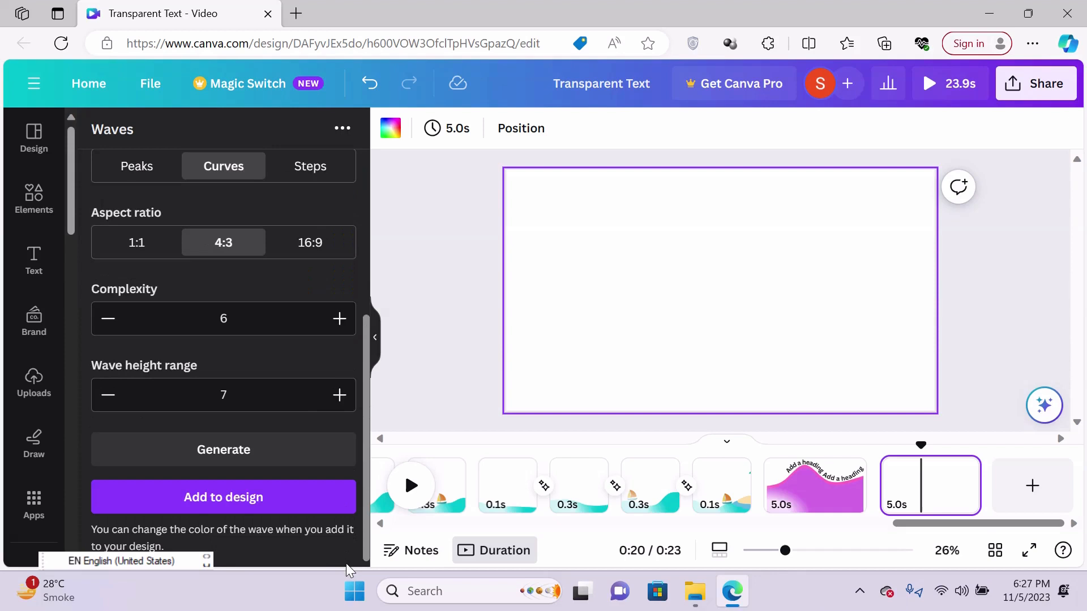
- Add the yellow wave to the blank page, enlarge it to span the lower part of the page's full width, and deselect it
left_click(238, 505)
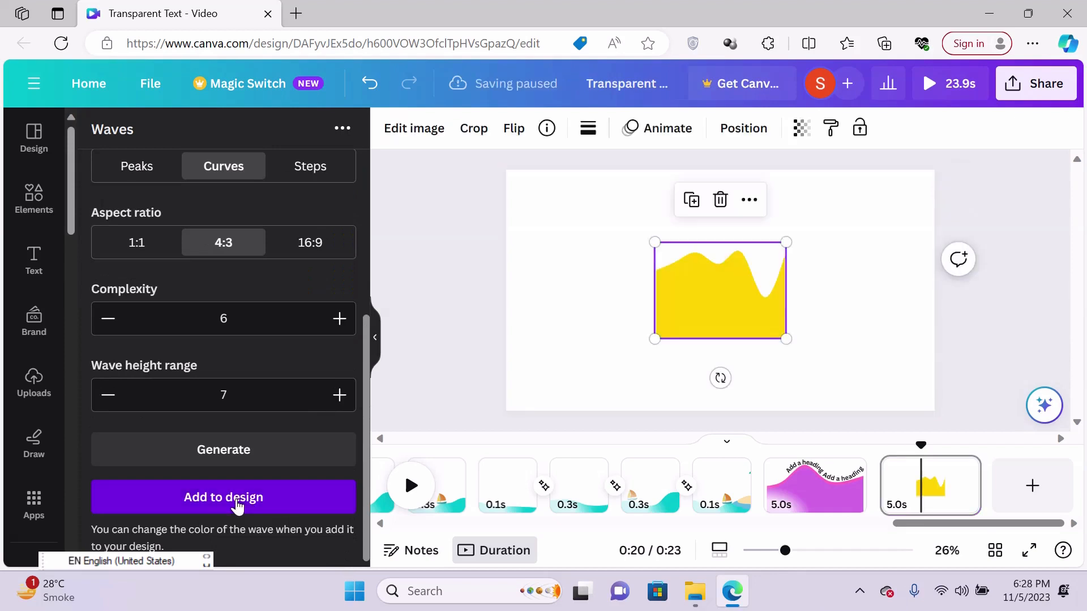
left_click_drag(721, 301, 575, 368)
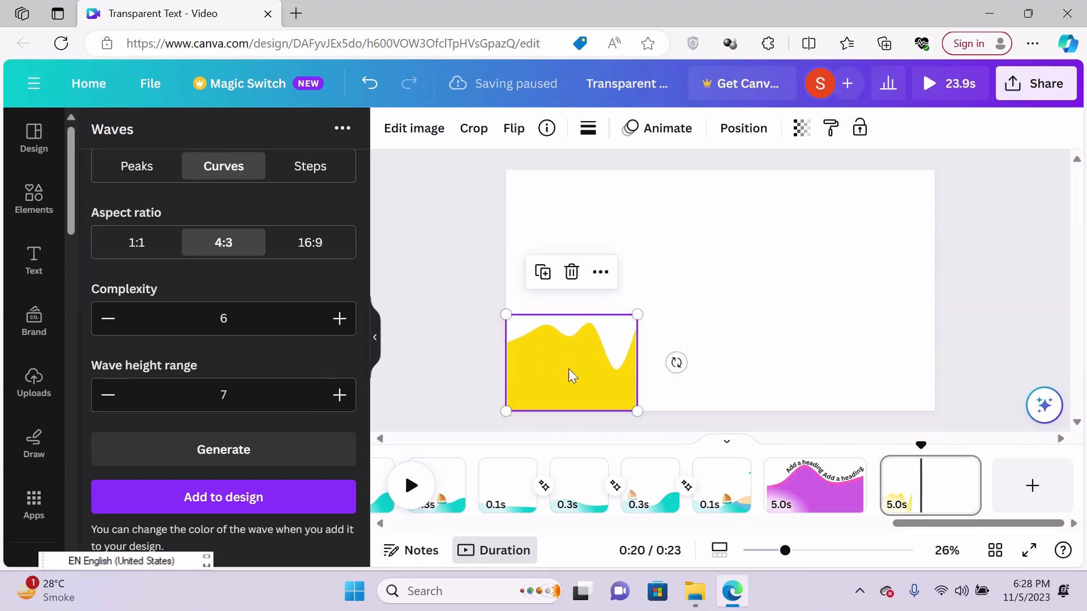
left_click_drag(660, 409, 1049, 453)
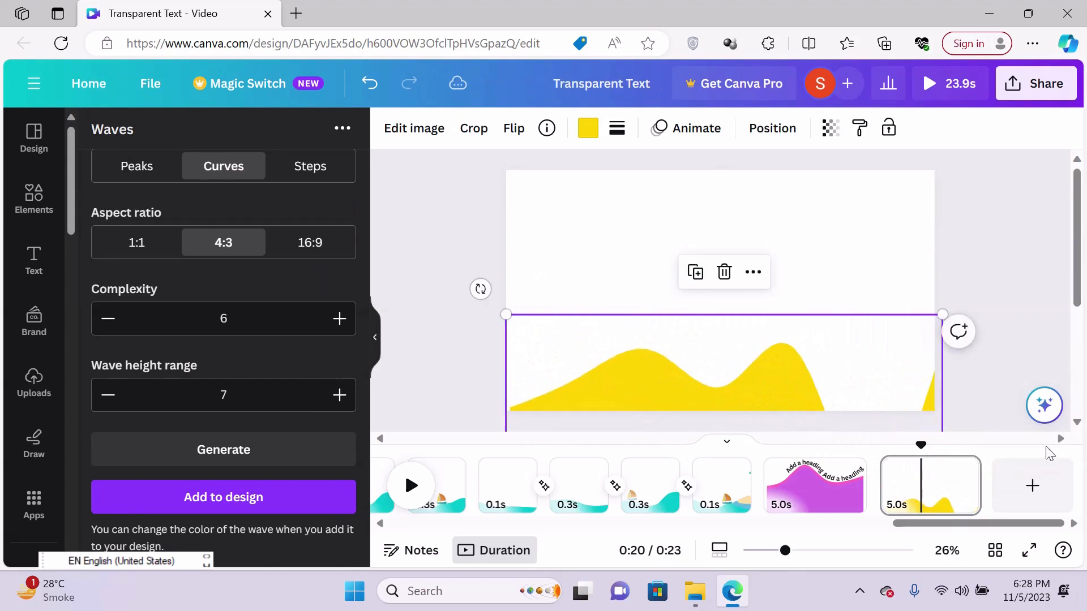
left_click_drag(771, 371, 762, 337)
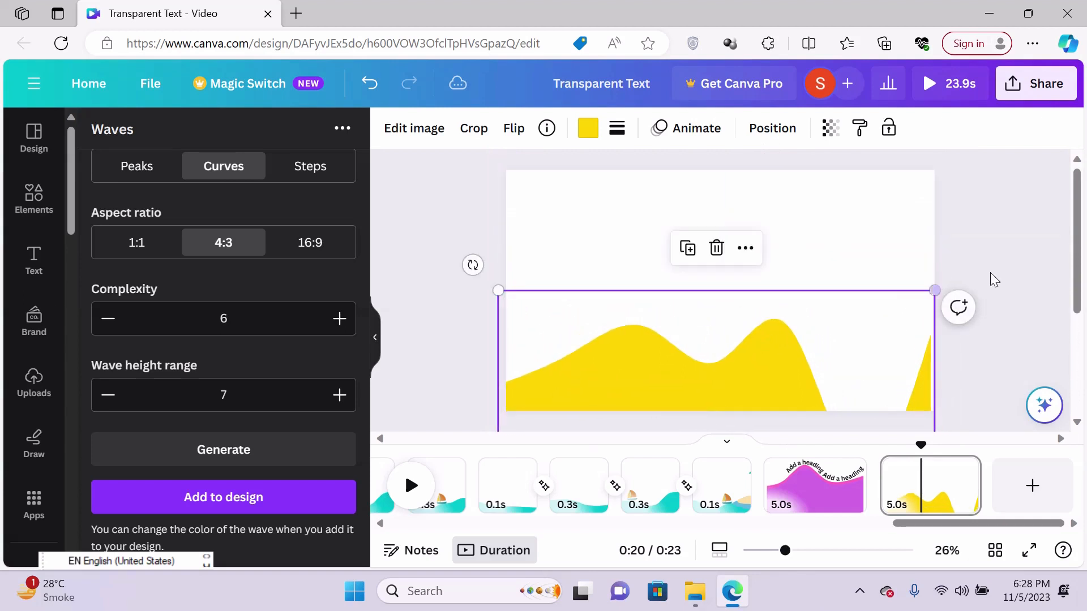
left_click_drag(934, 291, 975, 331)
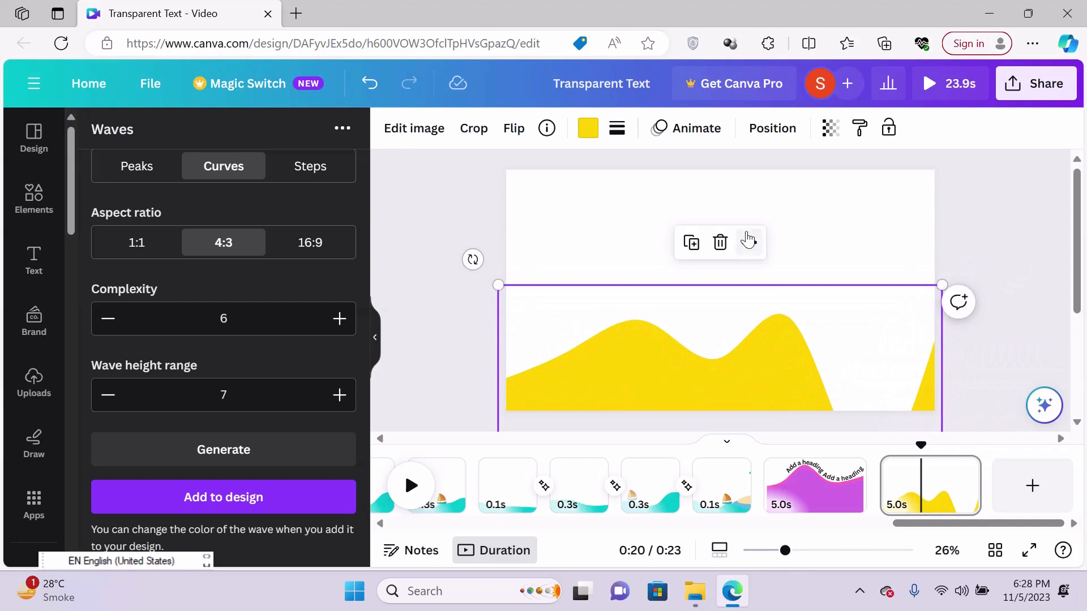
left_click(828, 213)
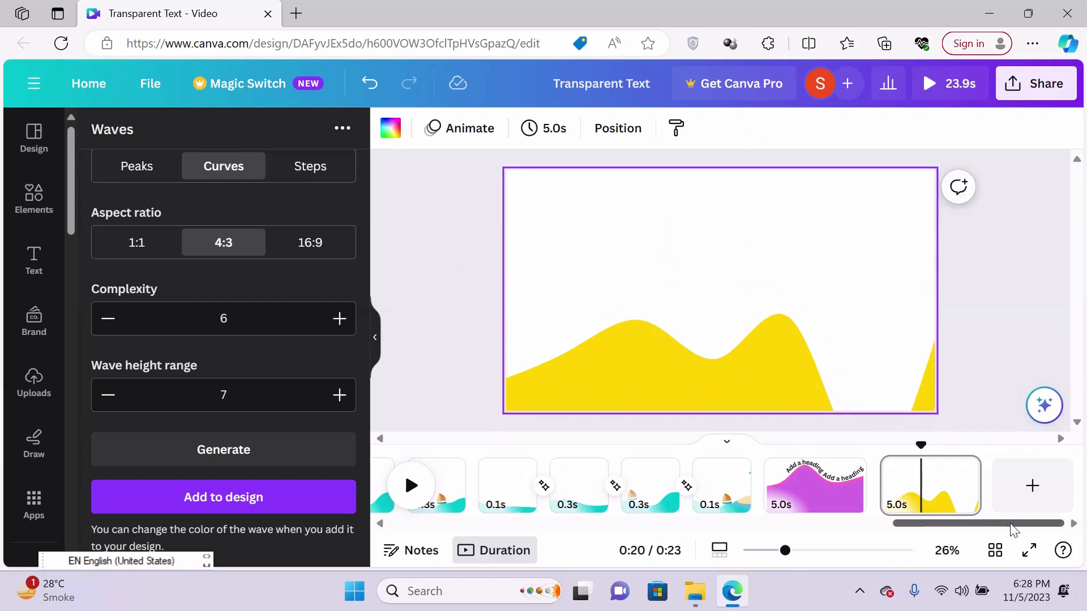
- Add a new page and try the 1:1 and 16:9 aspect ratios for its wave, returning to 4:3
left_click(1032, 485)
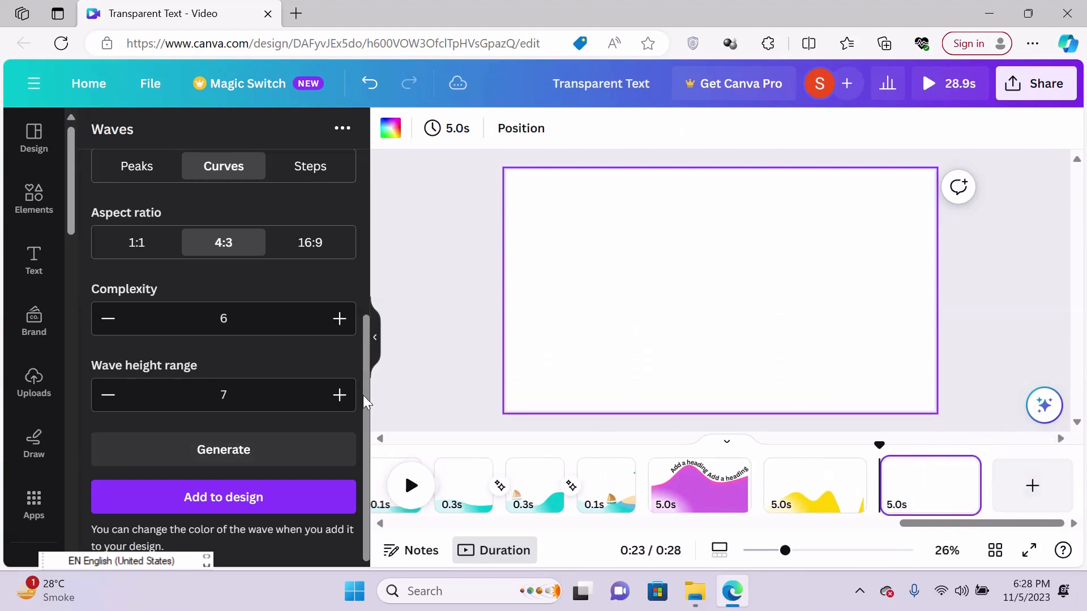
left_click_drag(368, 399, 367, 264)
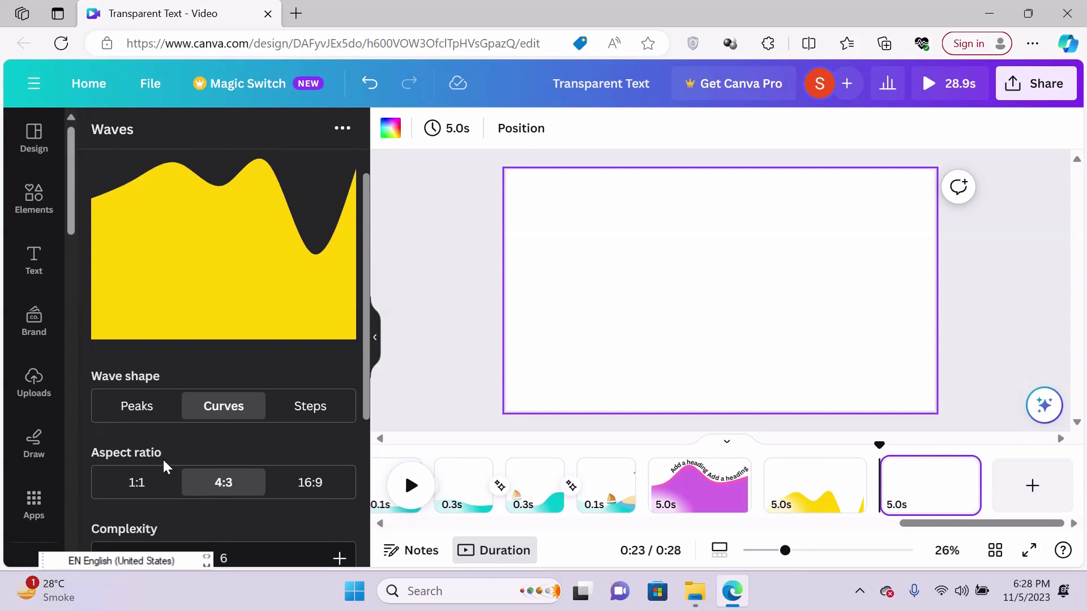
left_click(130, 485)
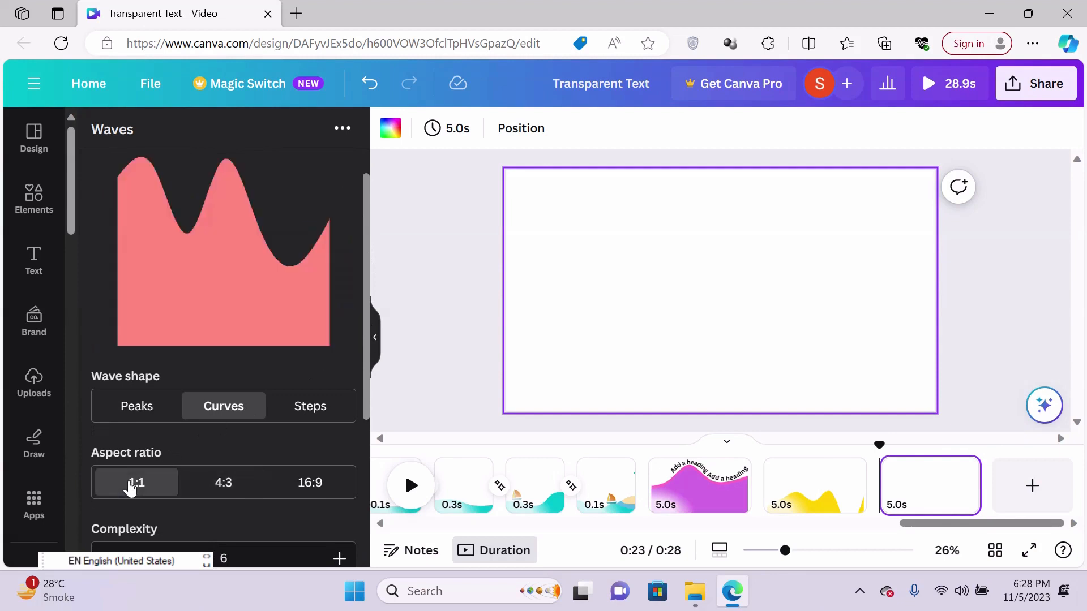
left_click(310, 482)
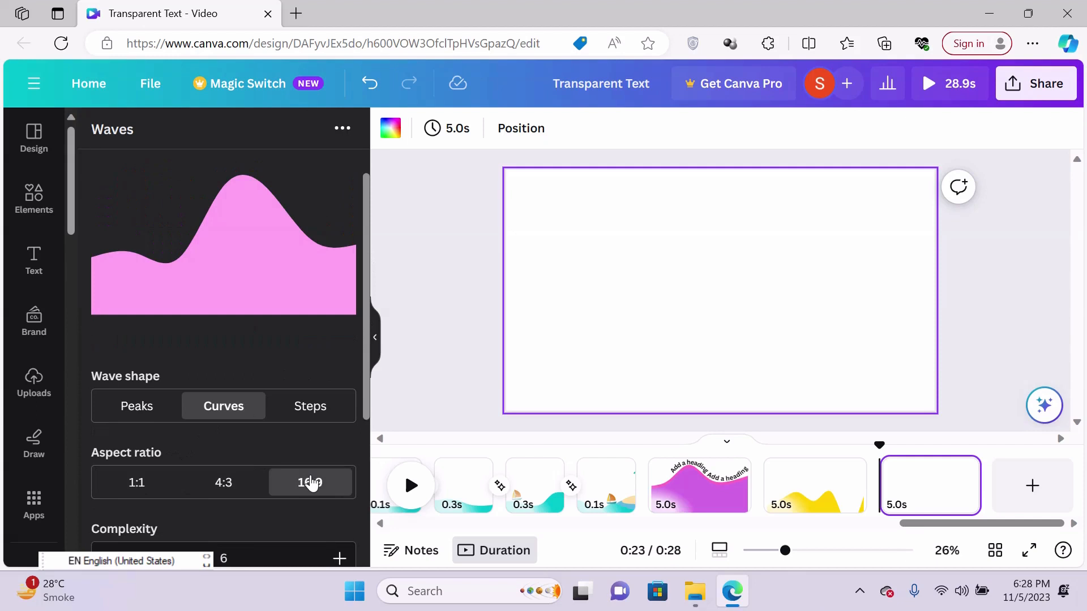
left_click(218, 488)
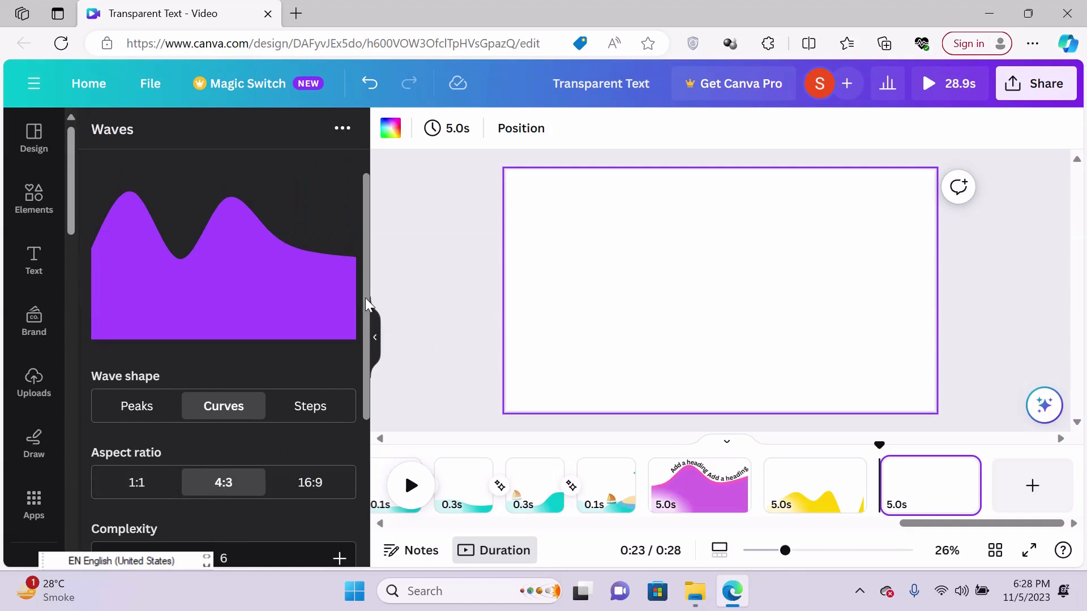
- Raise the wave's complexity to 7 and add the generated blue wave to the new page
scroll(359, 317, "down", 2)
scroll(360, 320, "up", 1)
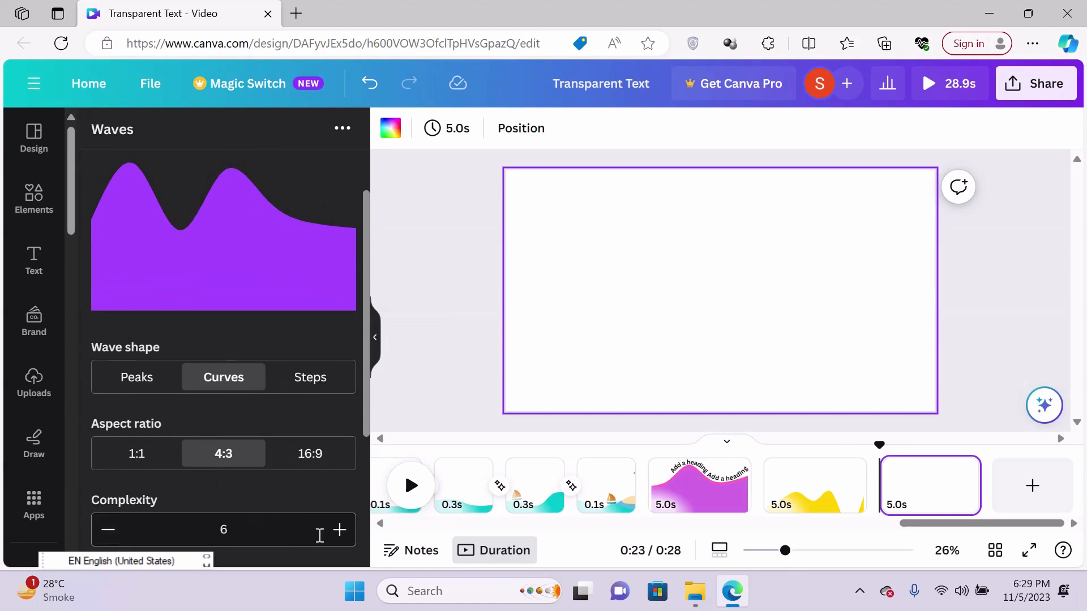
left_click(339, 536)
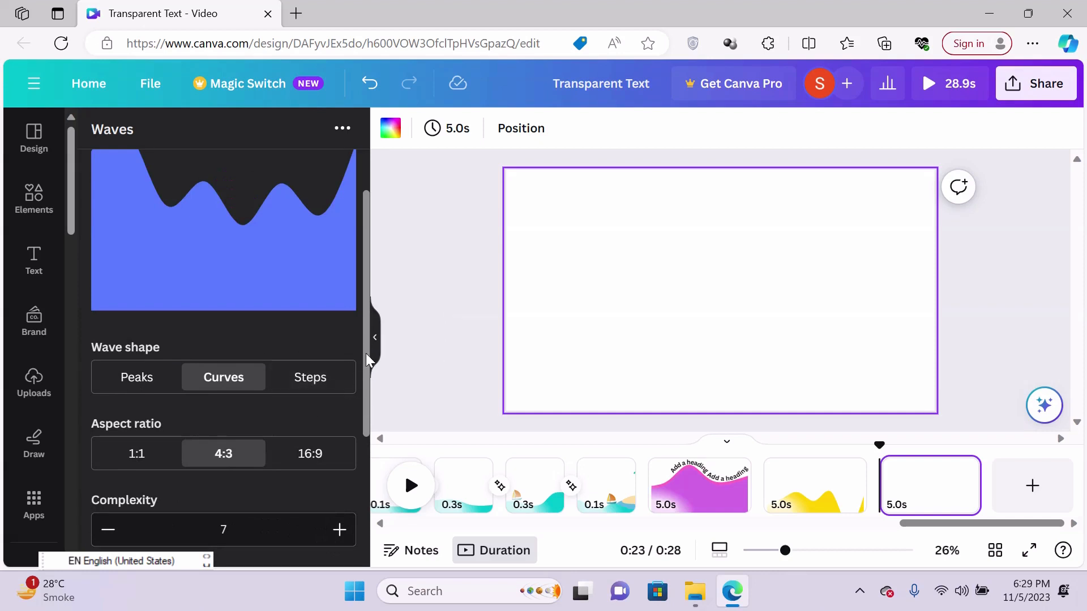
left_click_drag(367, 359, 362, 497)
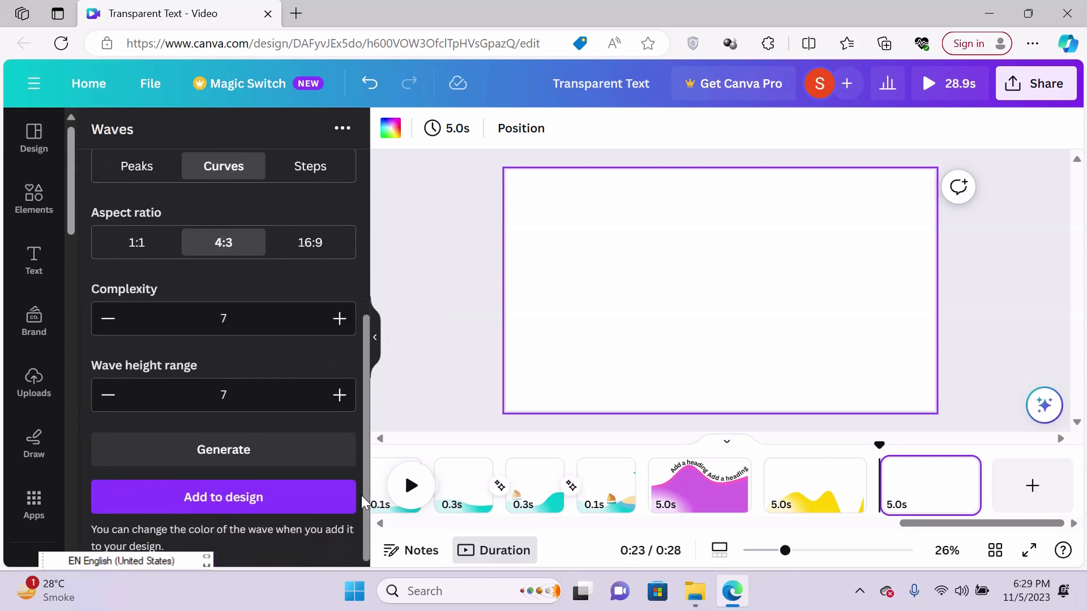
left_click(243, 499)
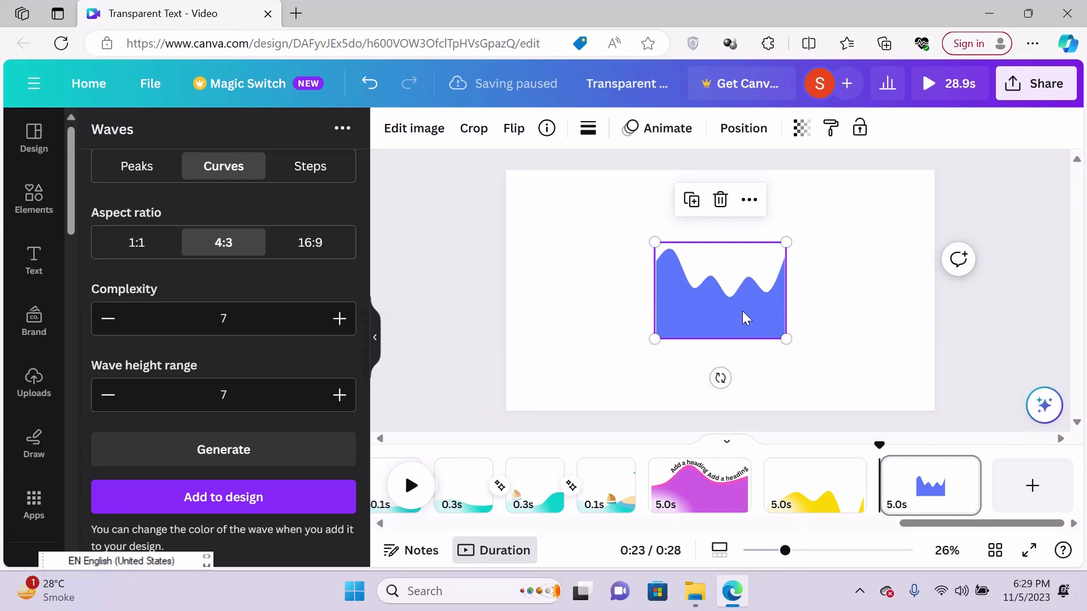
- Enlarge the blue wave from its corners until it spans the page's full width
left_click_drag(655, 342, 574, 388)
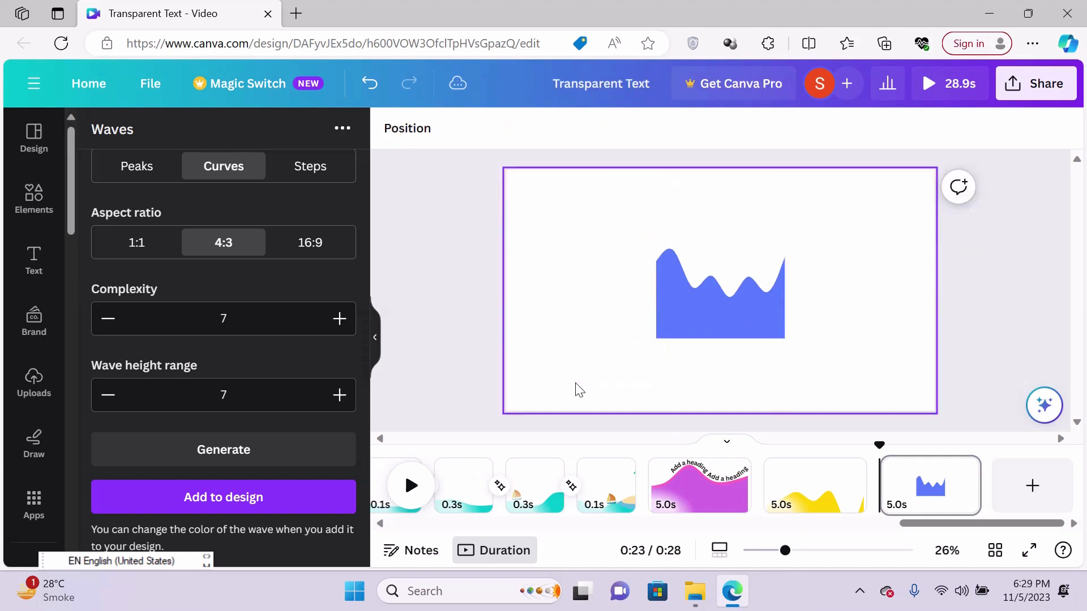
left_click(673, 316)
left_click_drag(655, 339, 498, 453)
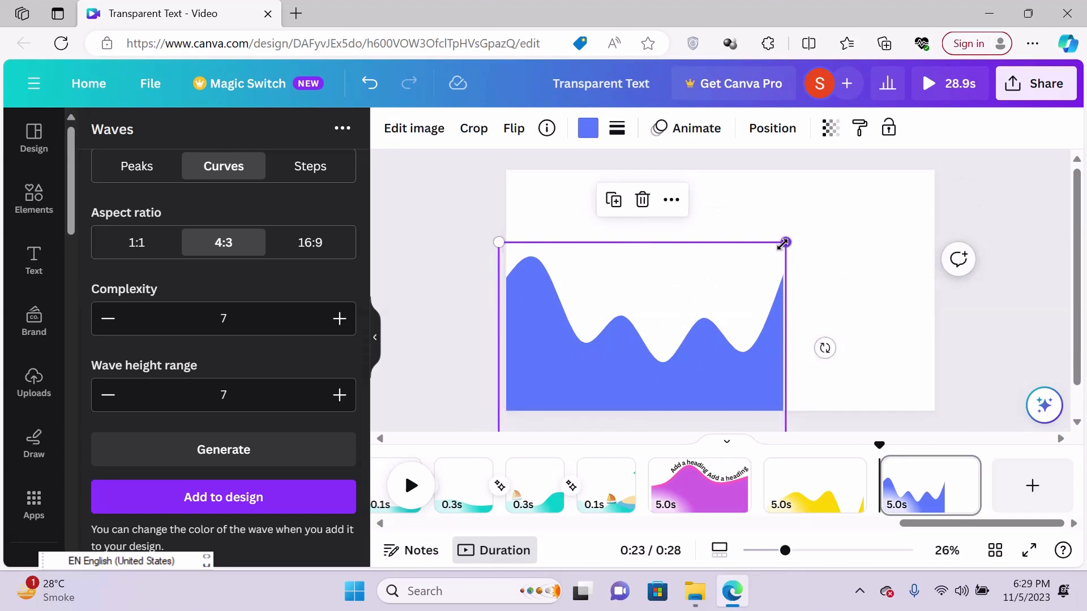
left_click_drag(785, 242, 967, 186)
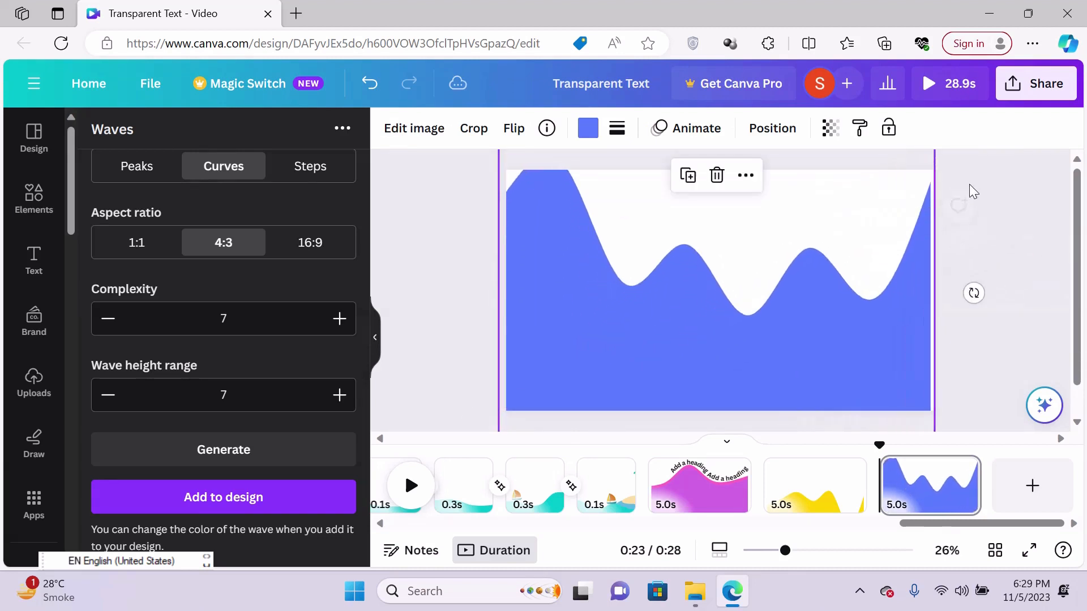
- Move the enlarged wave down so its tallest crest clears the page's upper edge, and recolour it yellow #ffd200
left_click_drag(699, 368, 703, 430)
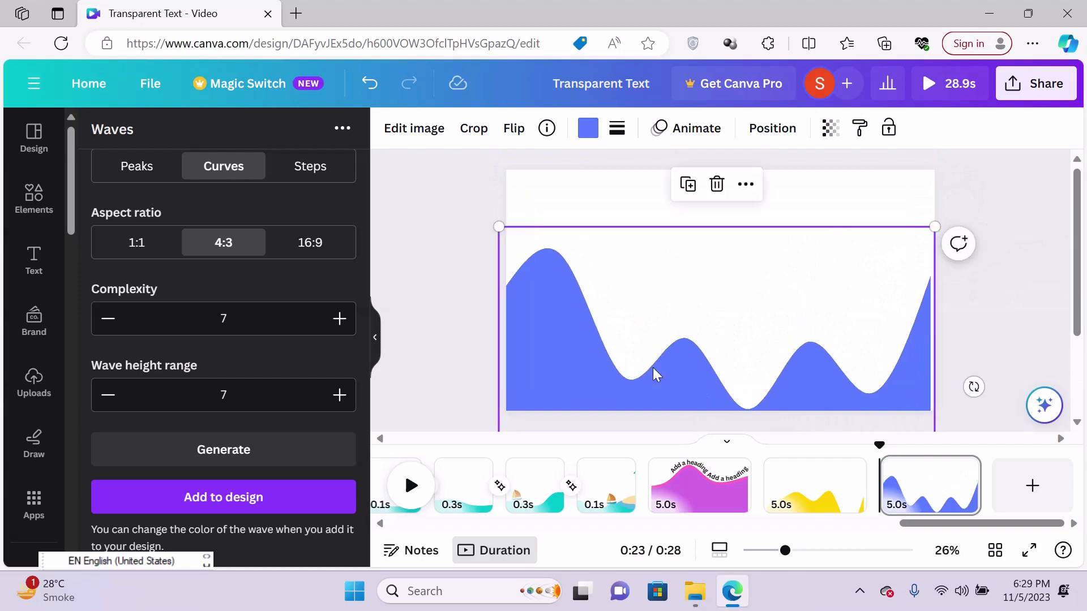
mouse_move(574, 363)
left_mouse_down()
mouse_move(575, 381)
mouse_move(582, 372)
left_mouse_up()
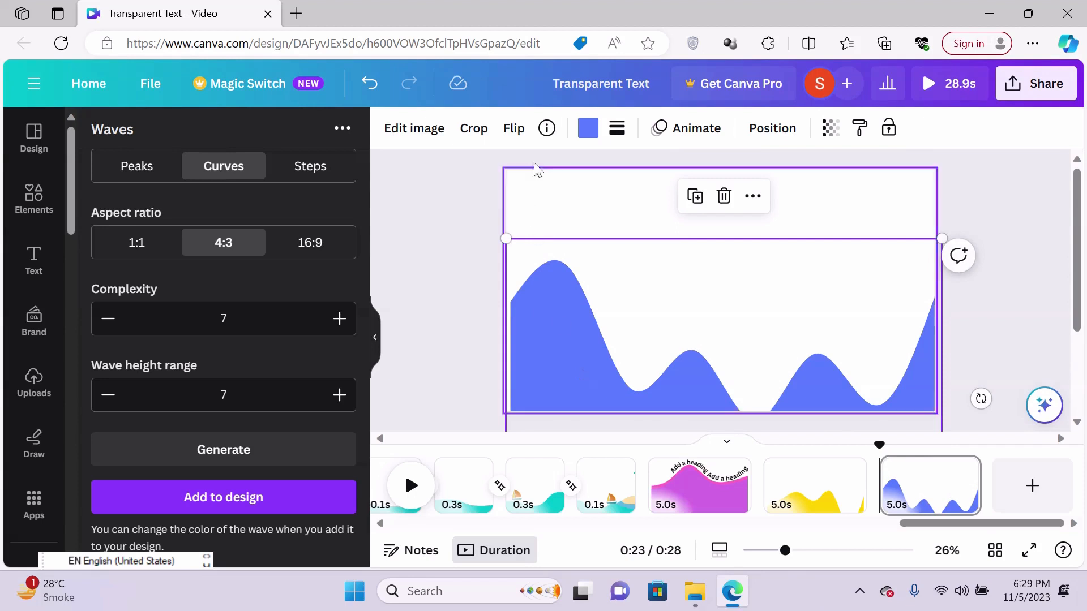
left_click(588, 129)
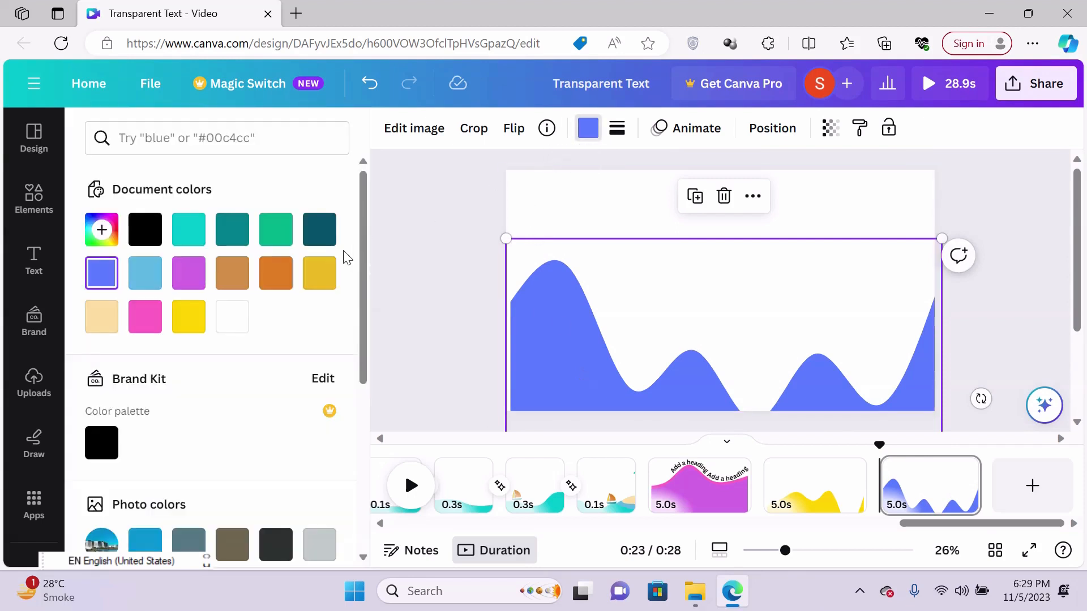
left_click(189, 320)
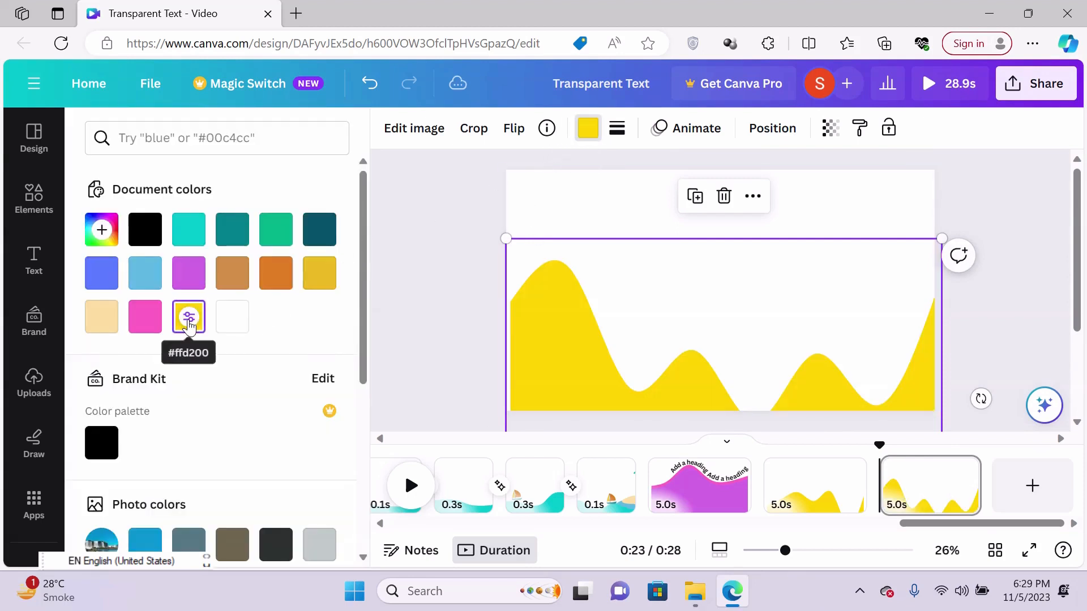
- Play the two yellow wave pages from the start of the first one, and return to that first wave page
left_click(819, 485)
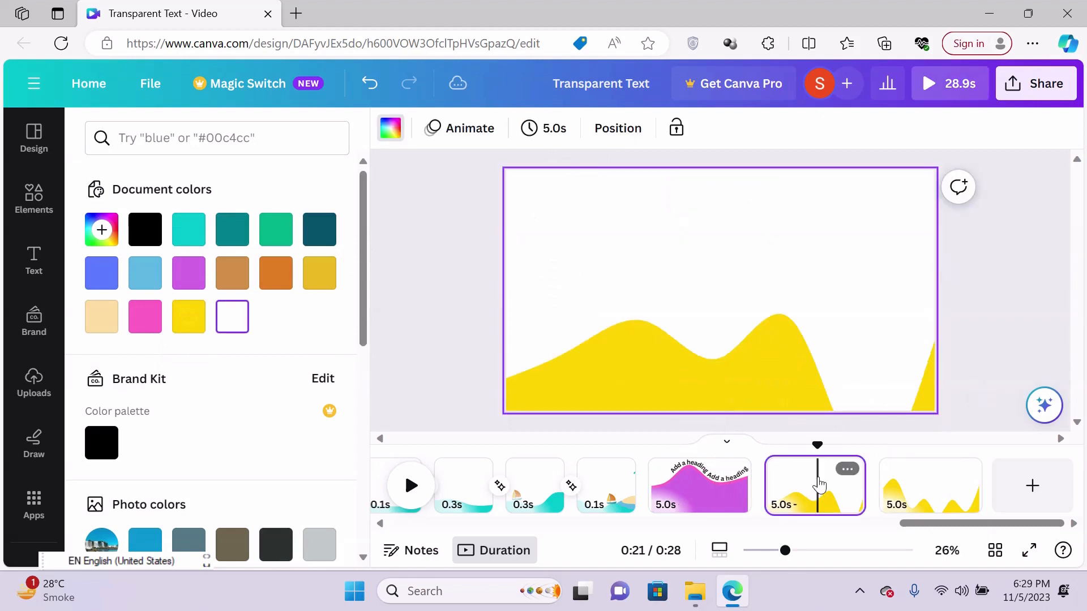
left_click_drag(817, 443, 764, 440)
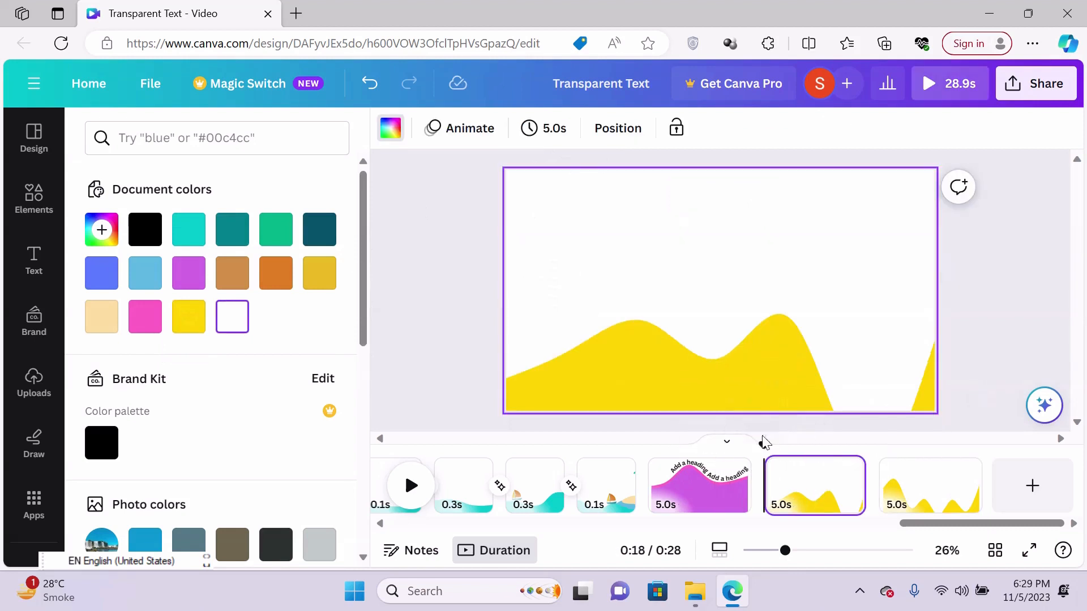
left_click(413, 488)
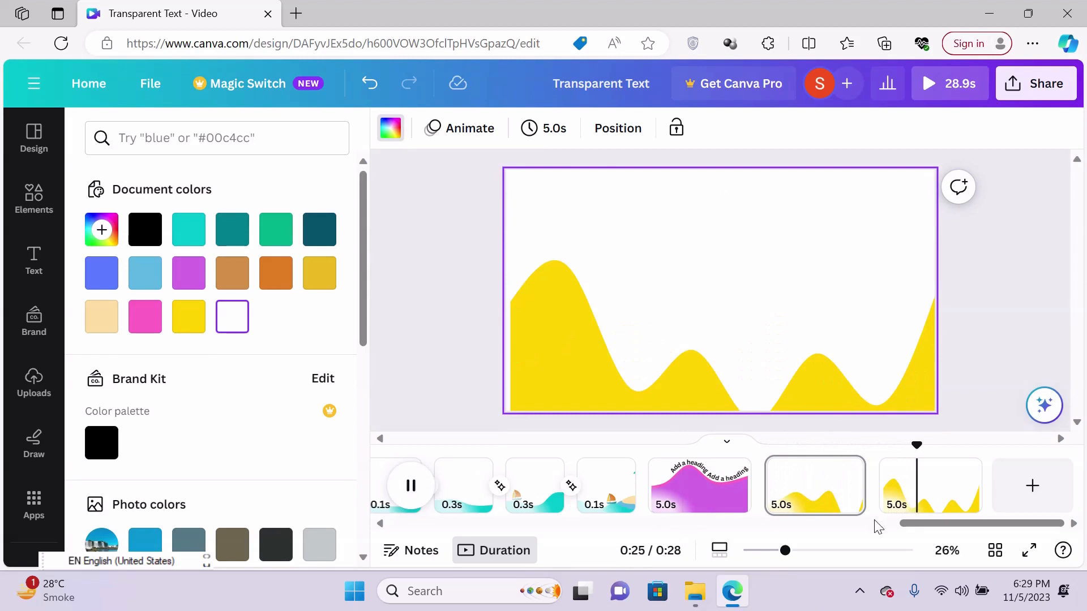
left_click(829, 488)
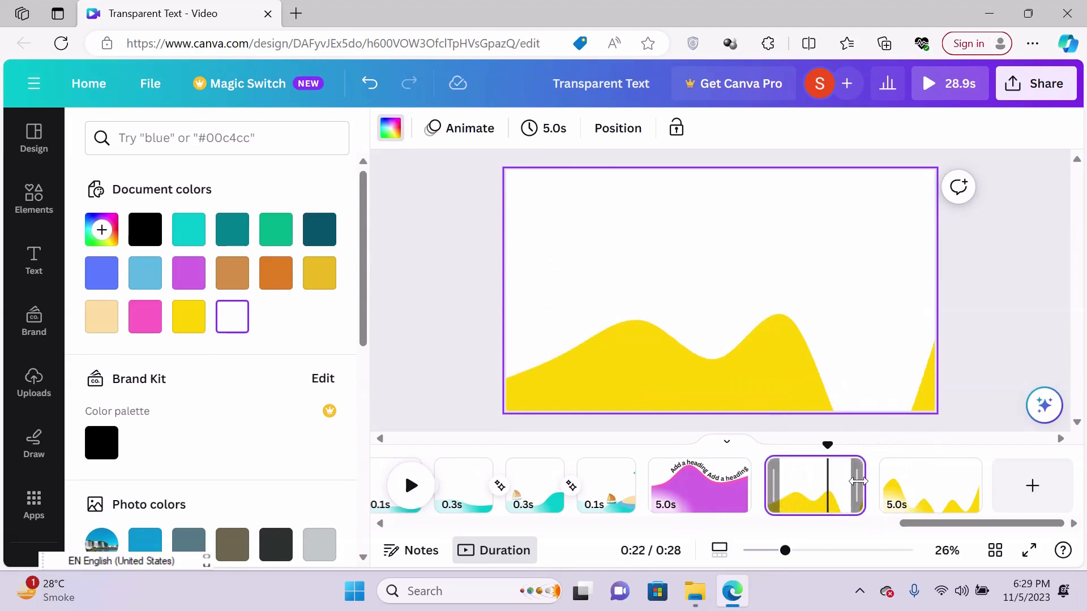
- Trim the first yellow wave page to 1.9 seconds, and set the timing of all pages to 5.0 seconds
left_click_drag(858, 481, 798, 484)
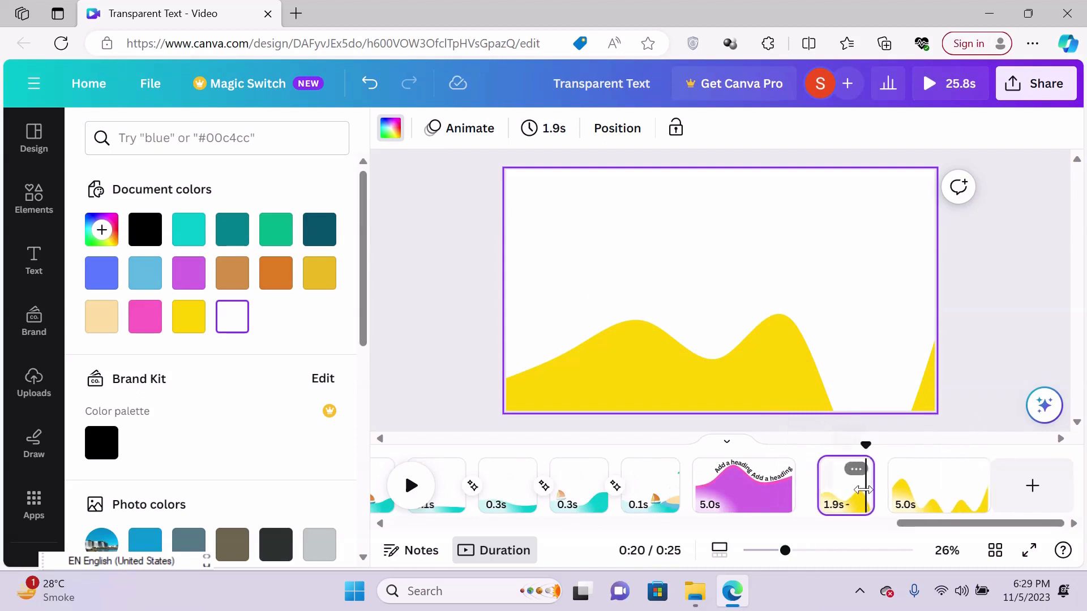
left_click(560, 128)
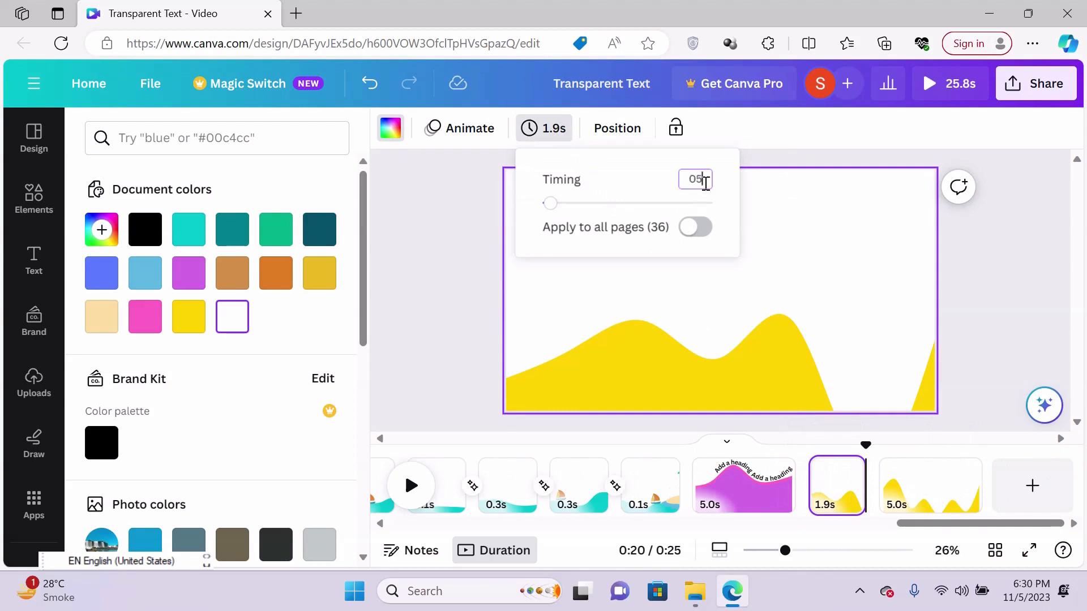
key("Return")
left_click(696, 227)
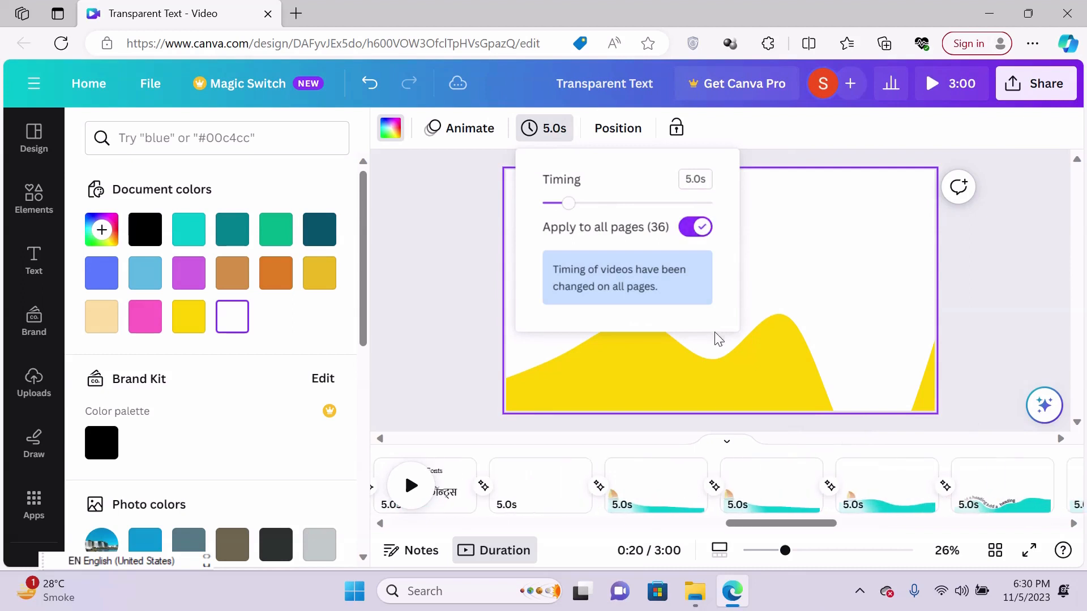
- Set the timing of all pages to 0.5 seconds and play the two yellow wave pages from the first one
left_click_drag(740, 524, 1056, 508)
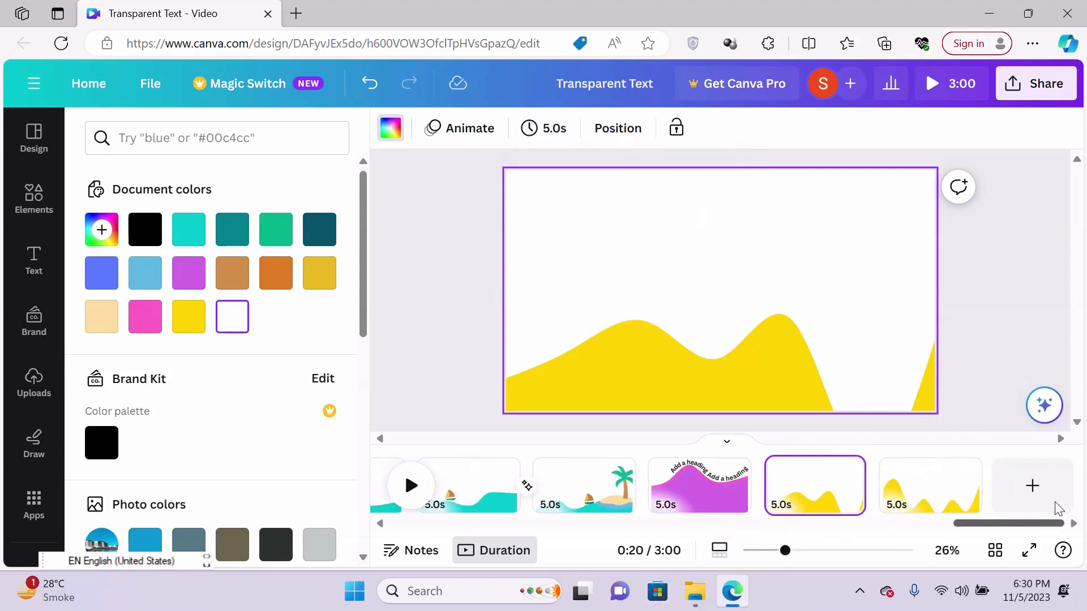
left_click(810, 481)
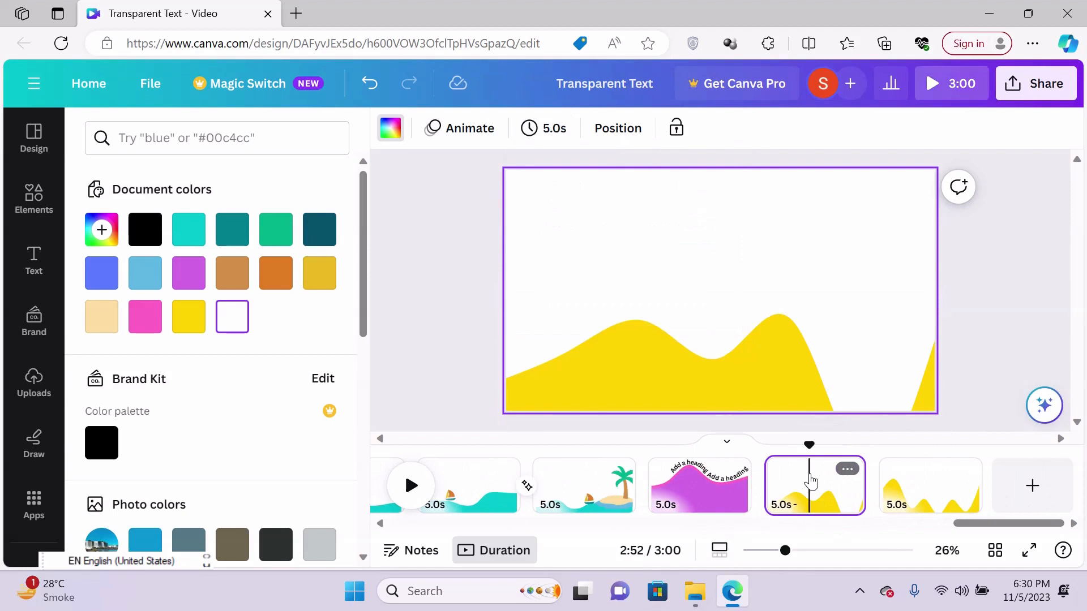
left_click(547, 128)
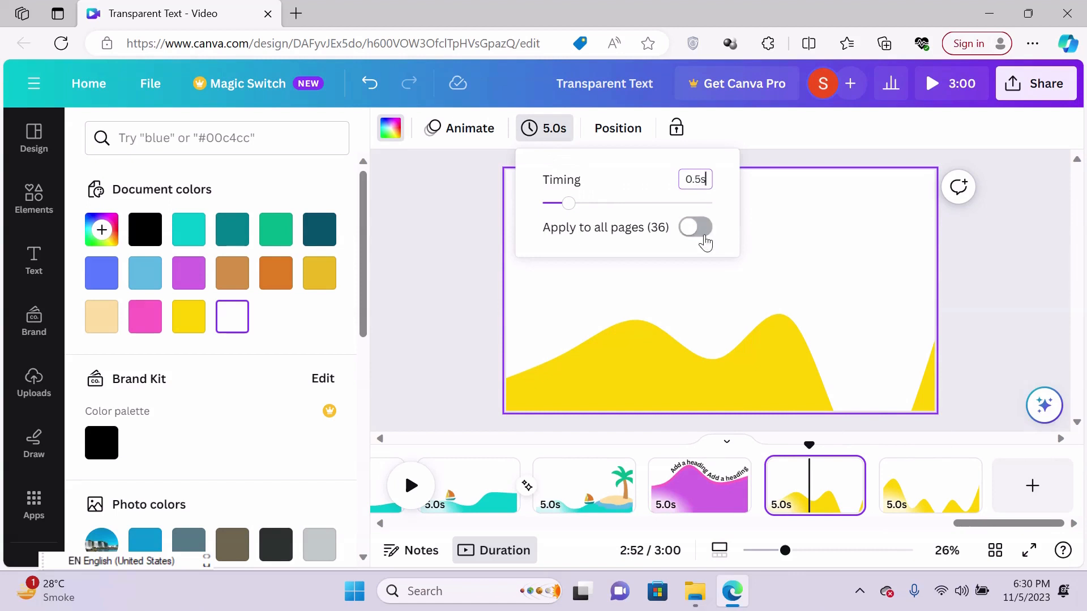
left_click(702, 228)
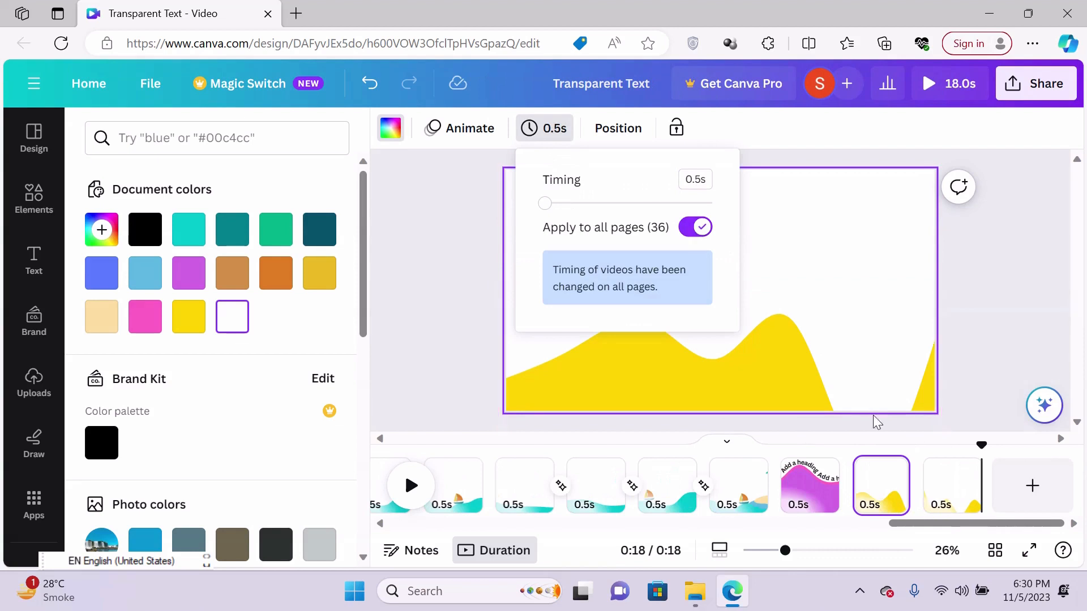
left_click(891, 478)
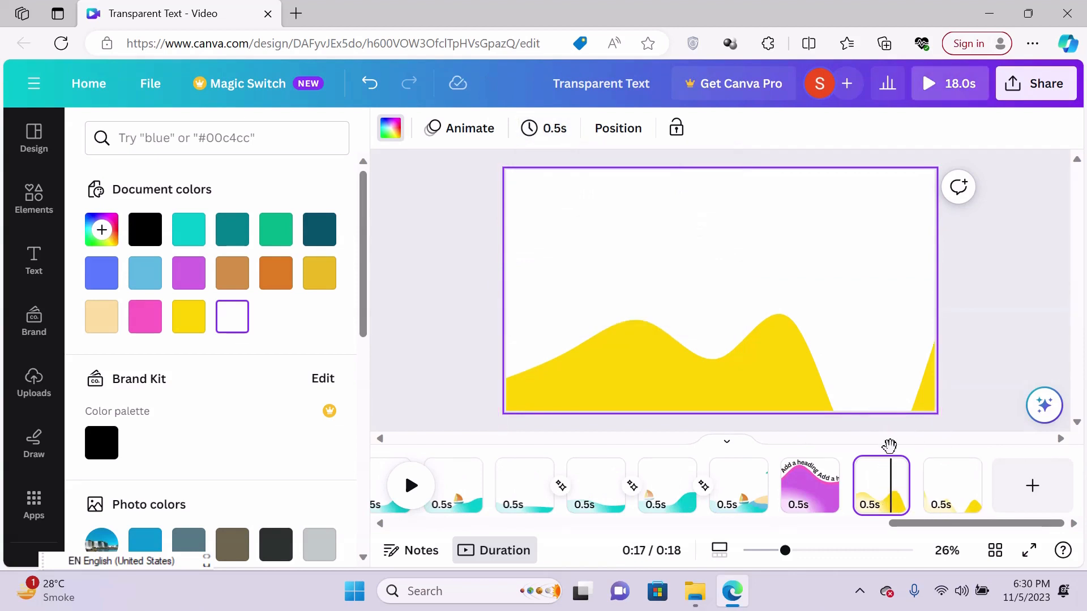
left_click_drag(890, 446, 845, 444)
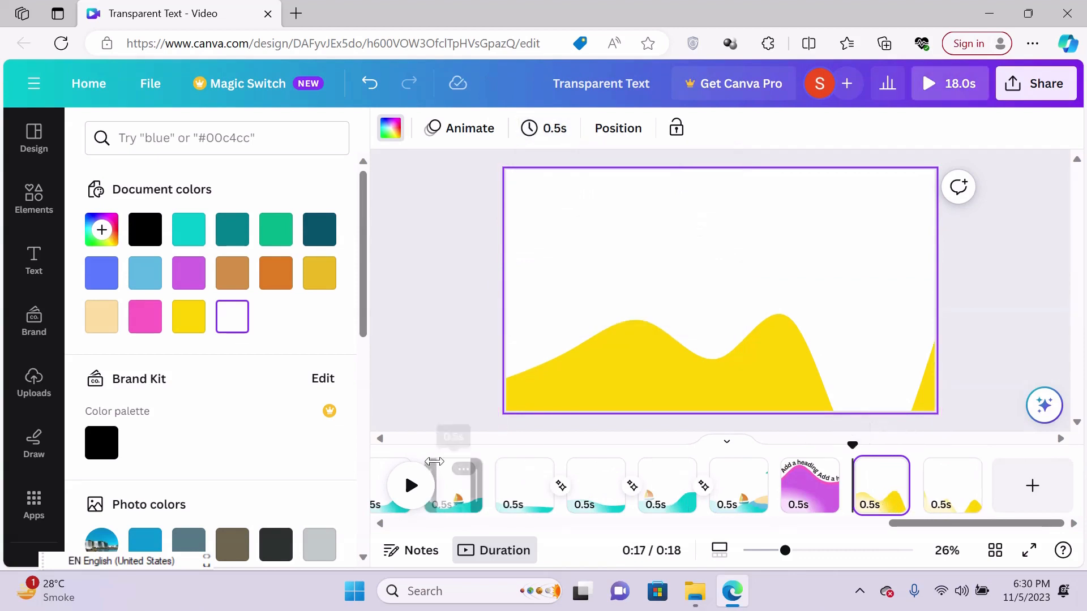
left_click(410, 487)
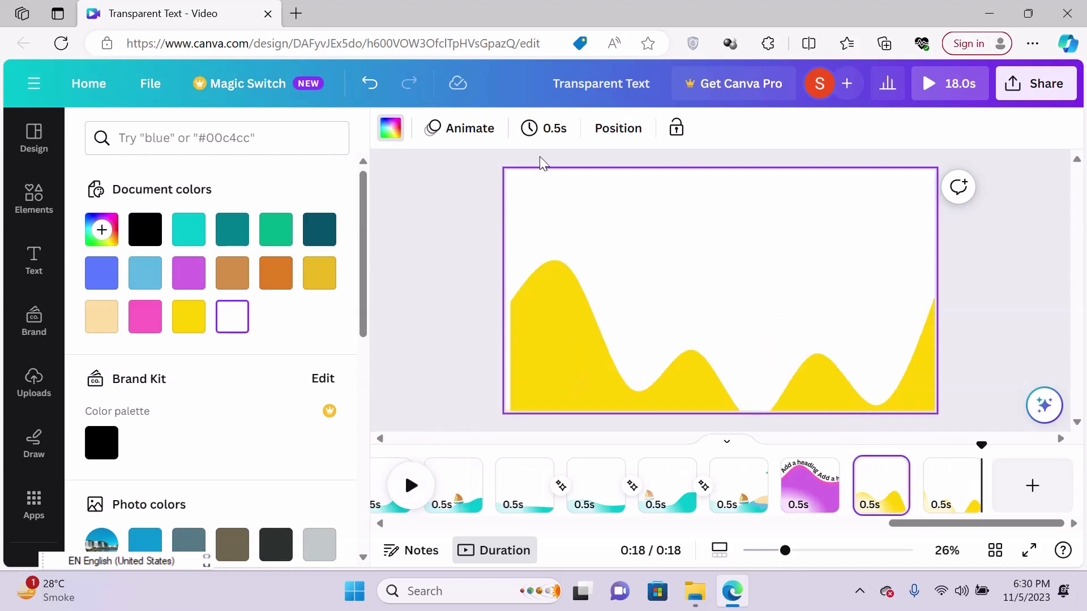
- Set the timing of all pages to 0.3 seconds and play the two yellow wave pages
left_click(550, 129)
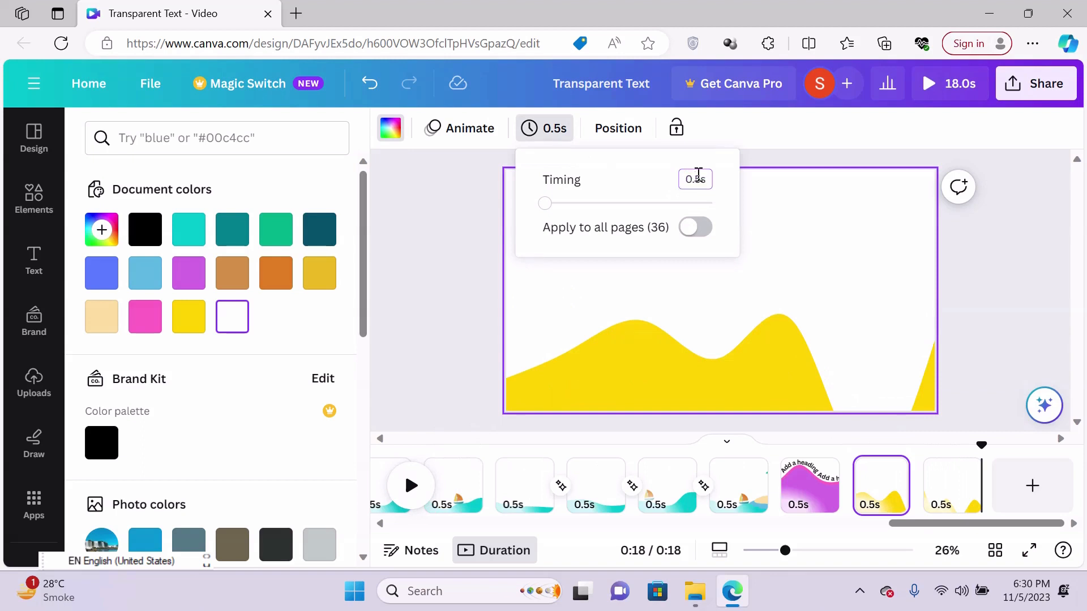
left_click(700, 228)
left_click(832, 272)
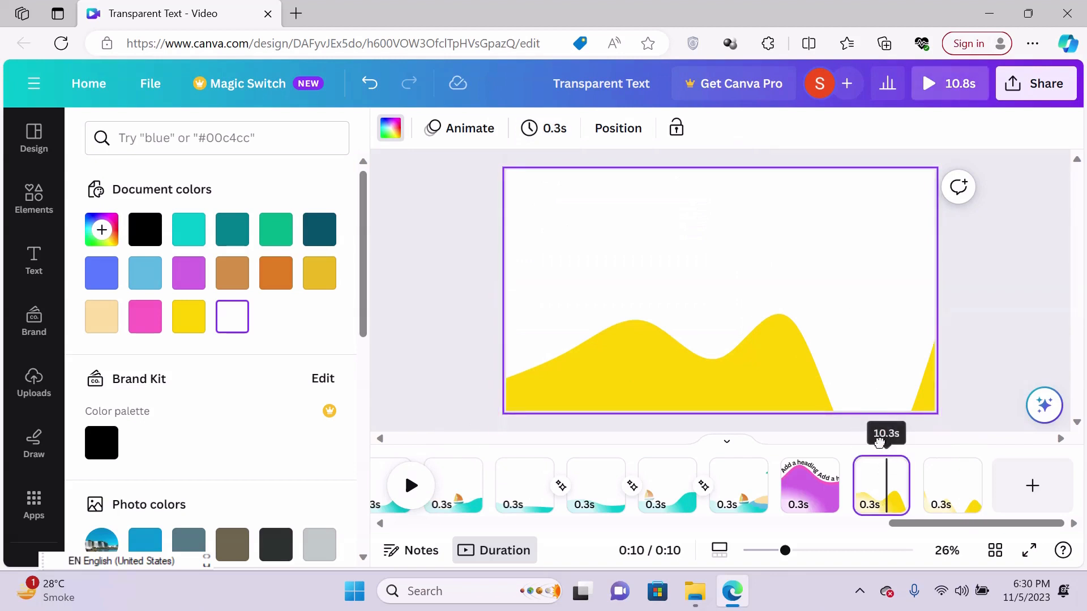
left_click(410, 486)
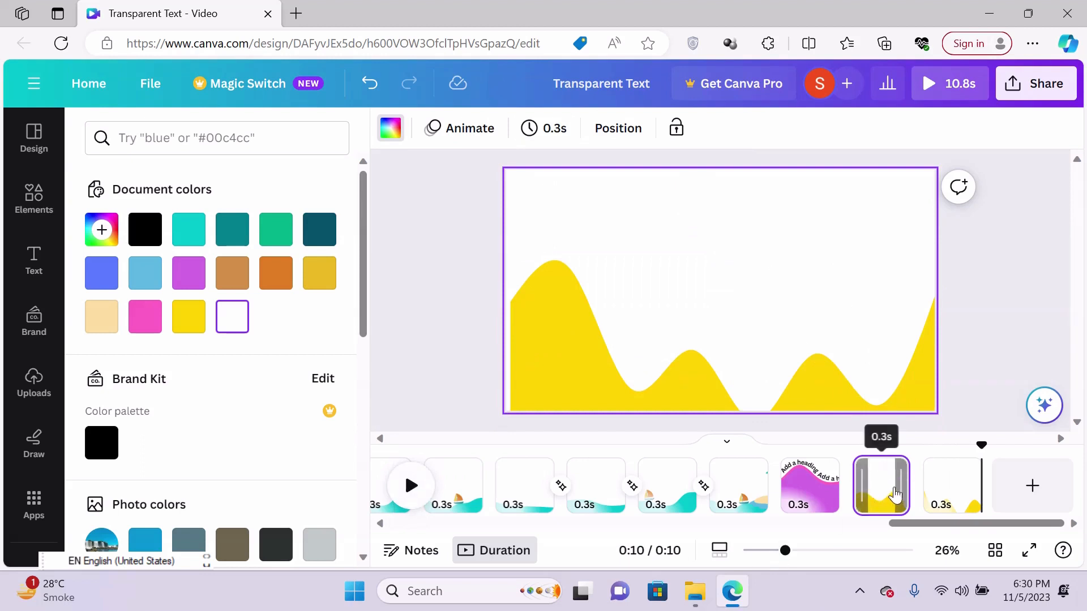
- Copy both yellow wave pages, paste them at the end of the timeline after a new page, and delete that blank page
left_click(954, 496)
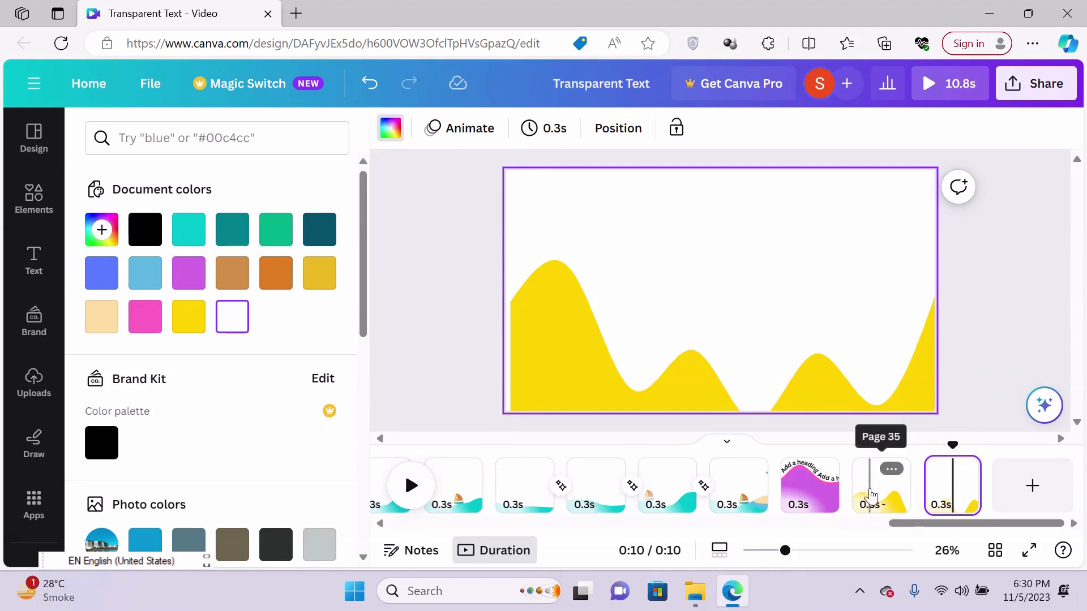
left_click(870, 490)
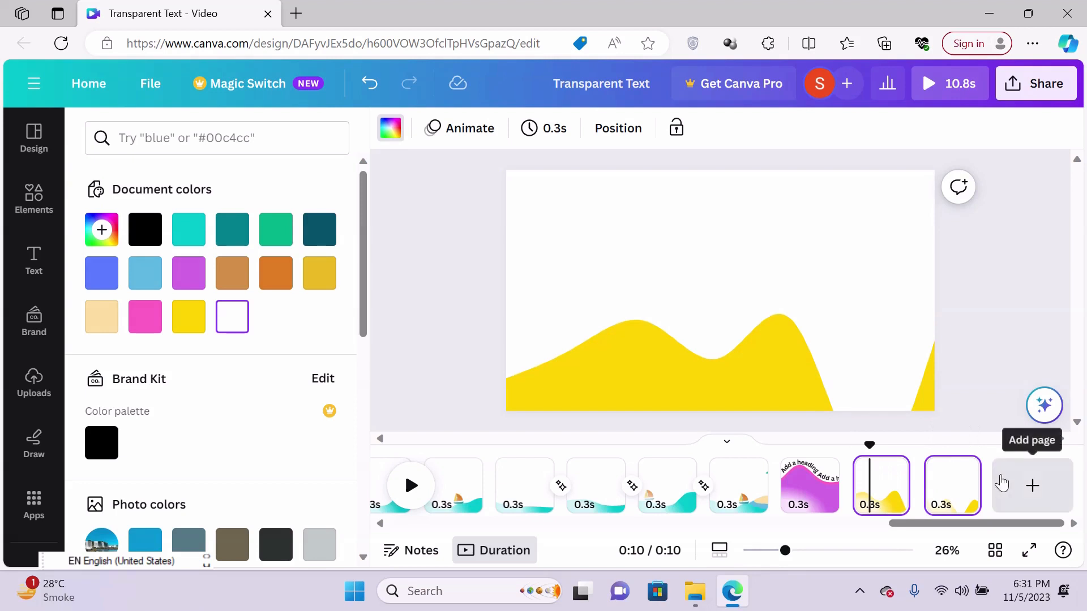
left_click(1018, 485)
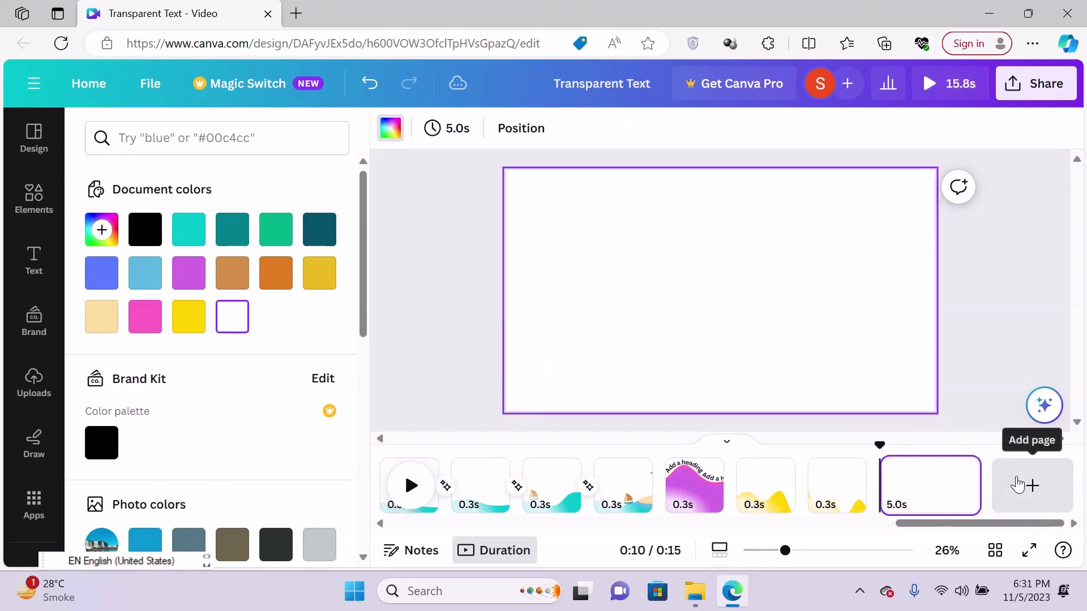
key("ctrl+v")
left_click(962, 498)
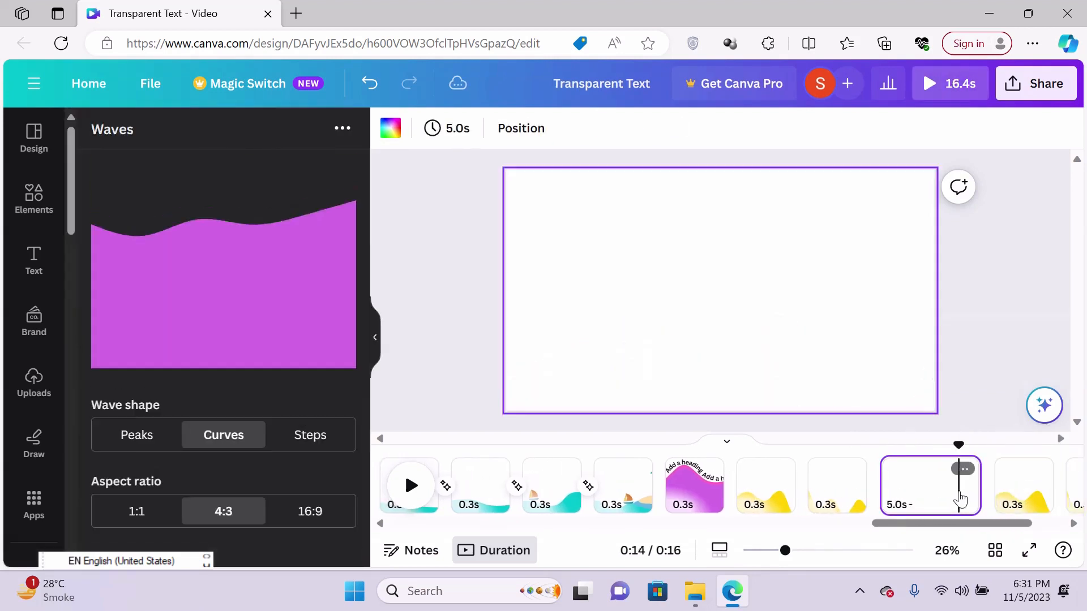
key("Delete")
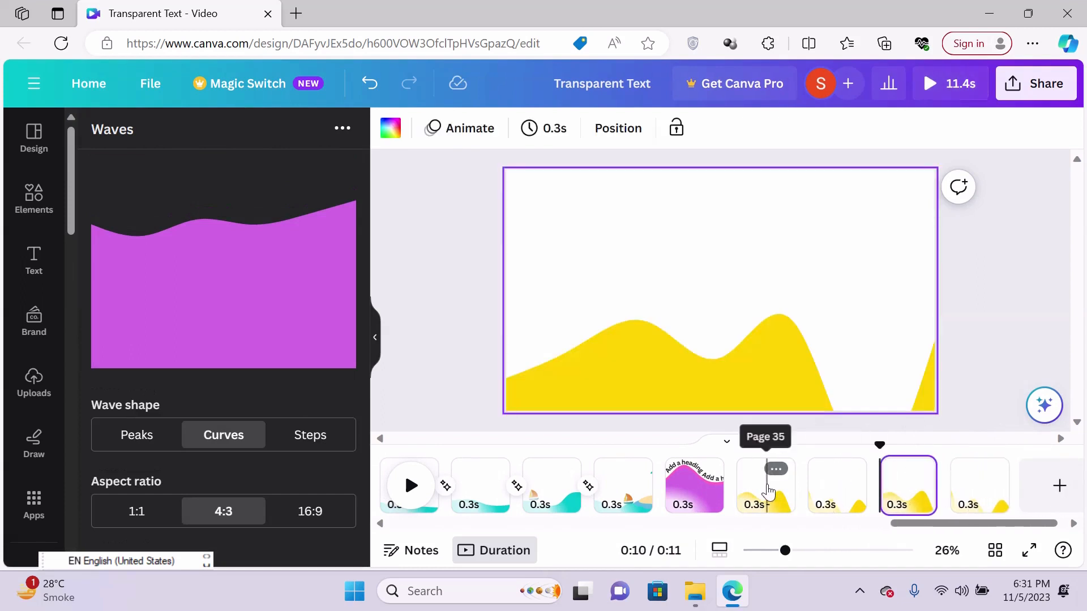
- Play the four yellow wave pages from the start of the first one
left_click(768, 489)
left_click_drag(767, 445, 736, 445)
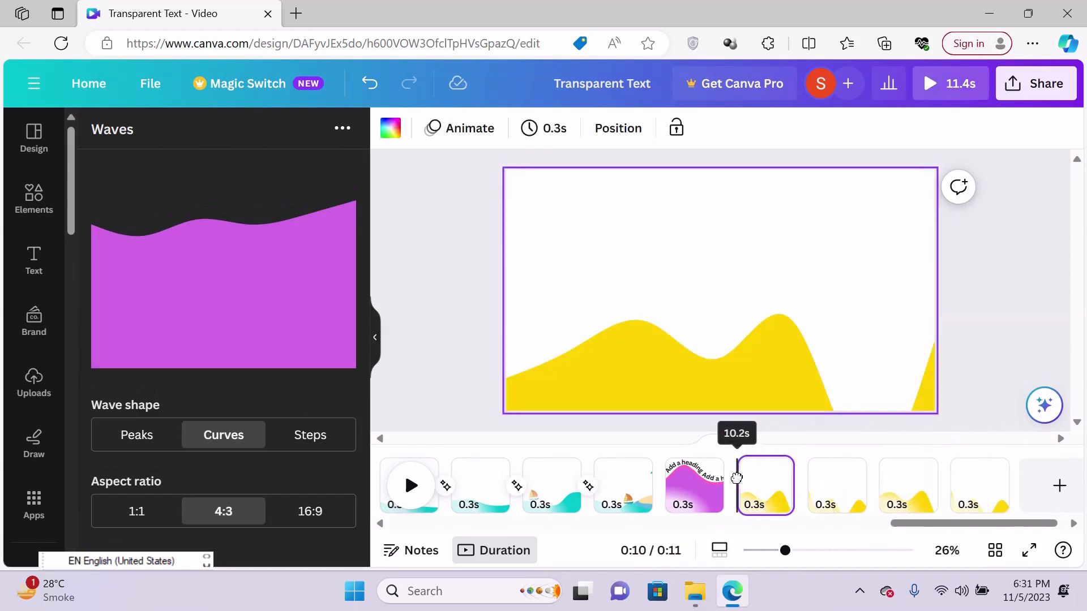
left_click(412, 492)
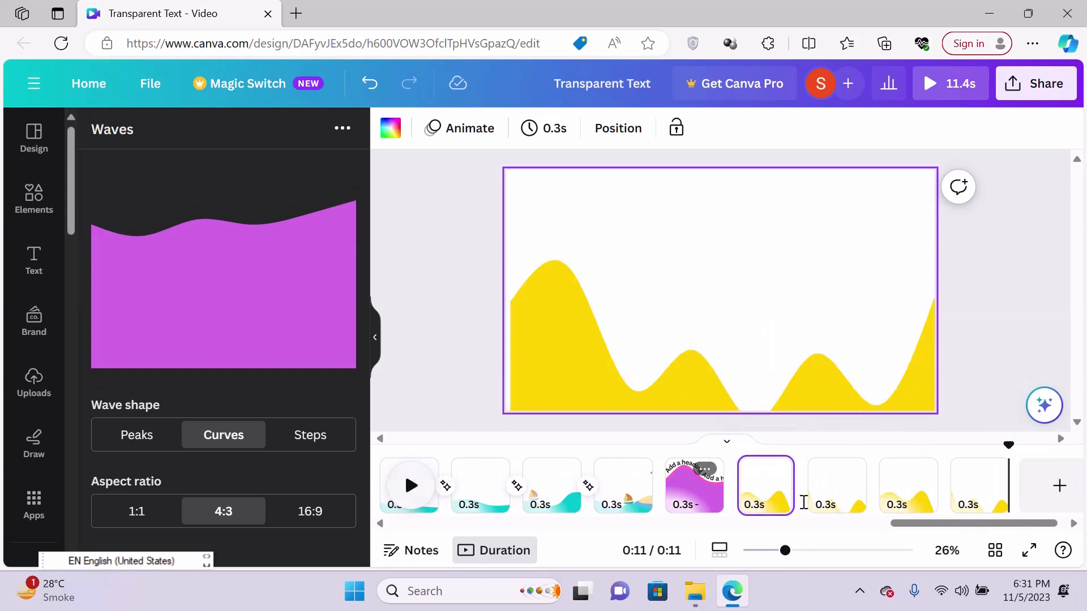
- Append another copy of the two yellow wave pages without leaving a blank page between, and play the whole yellow sequence
left_click(1048, 490)
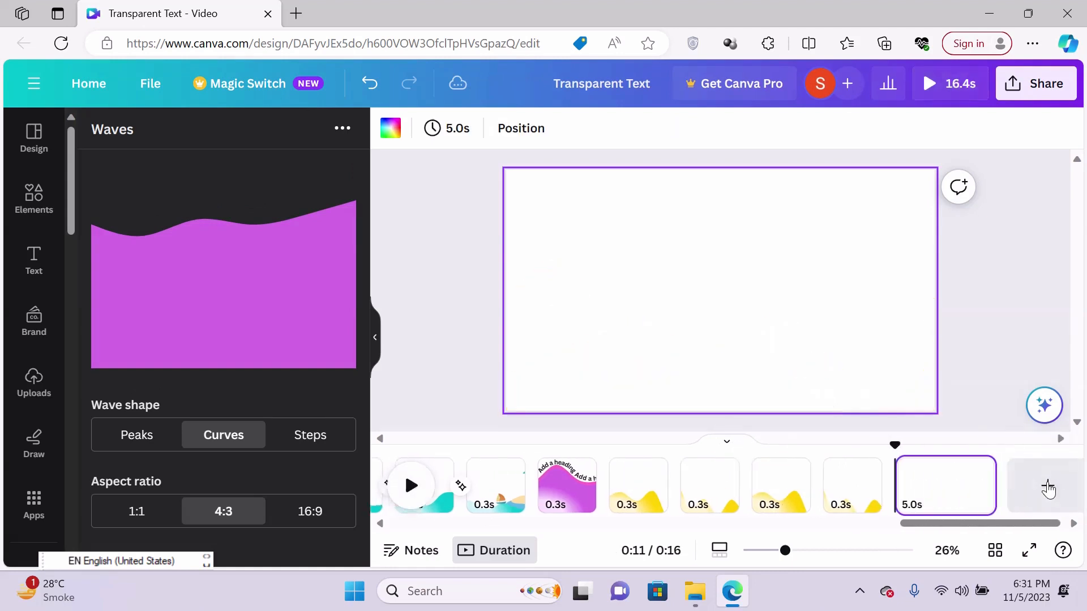
key("ctrl+v")
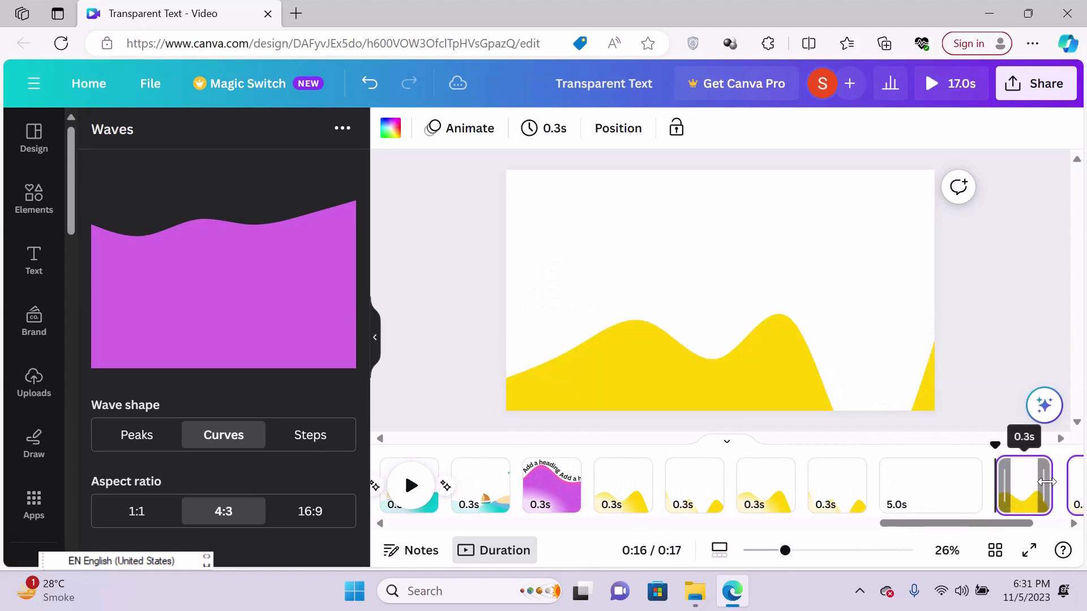
left_click(937, 505)
key("Delete")
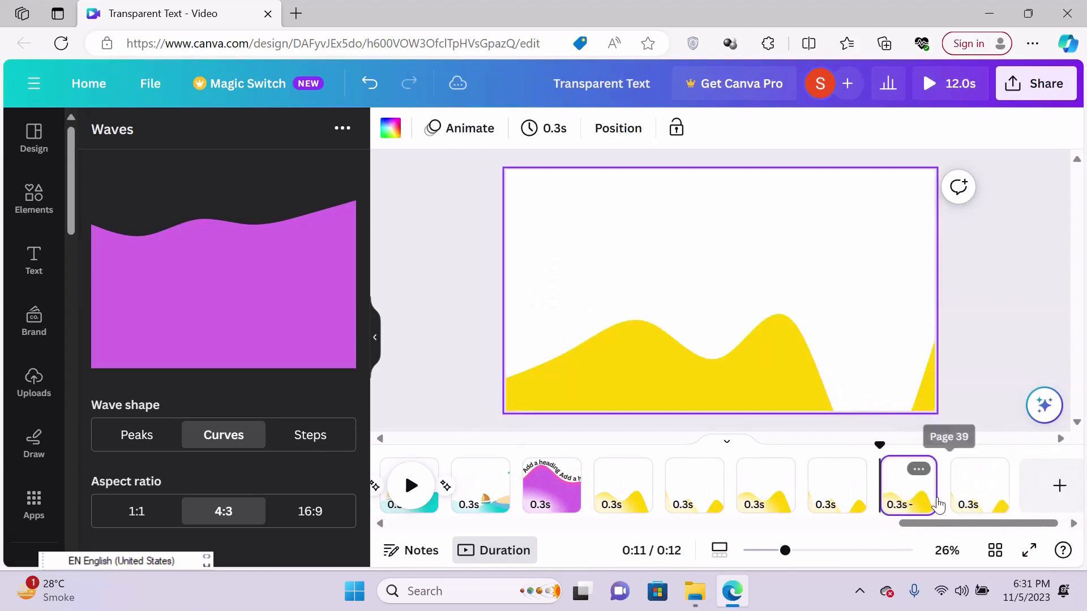
left_click(624, 486)
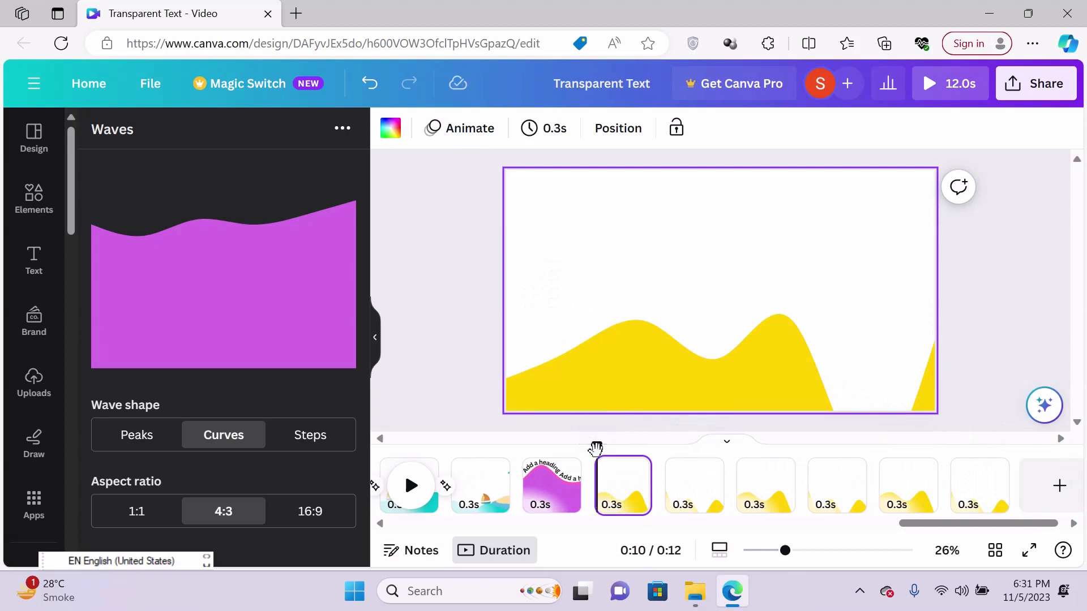
left_click(416, 488)
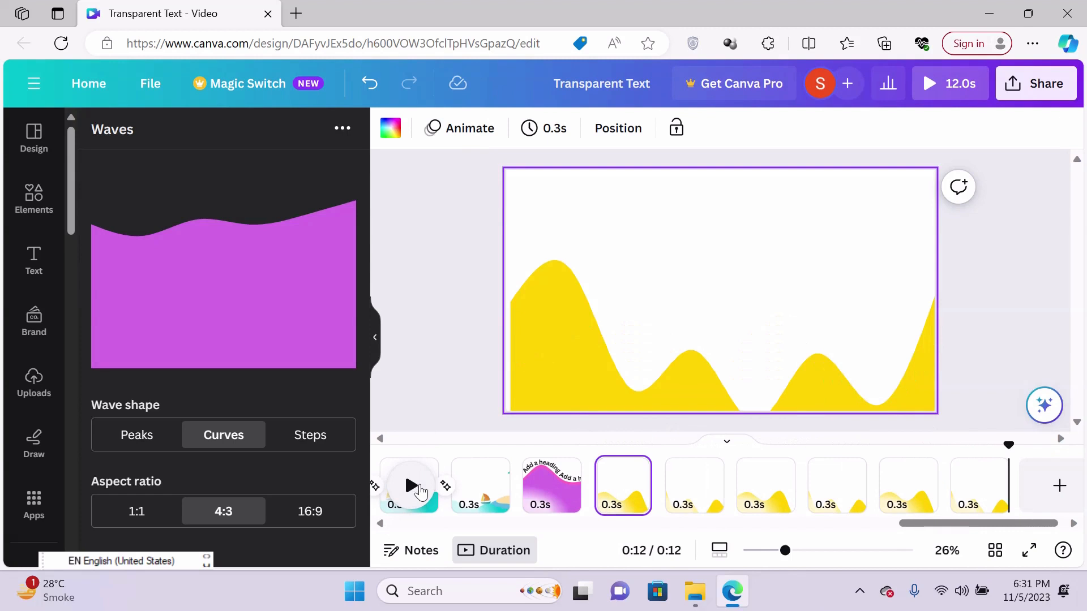
- Look through the earlier turquoise wave pages one by one, examining how the wave shape, sailboat and curved heading change between pages
right_click(935, 516)
left_click_drag(935, 522, 721, 570)
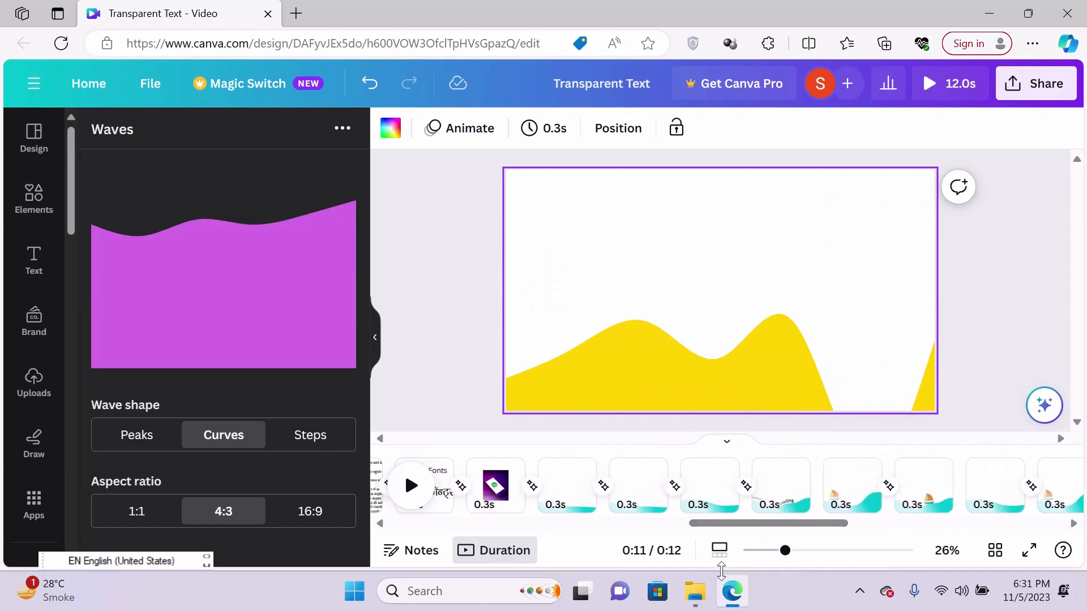
left_click(566, 488)
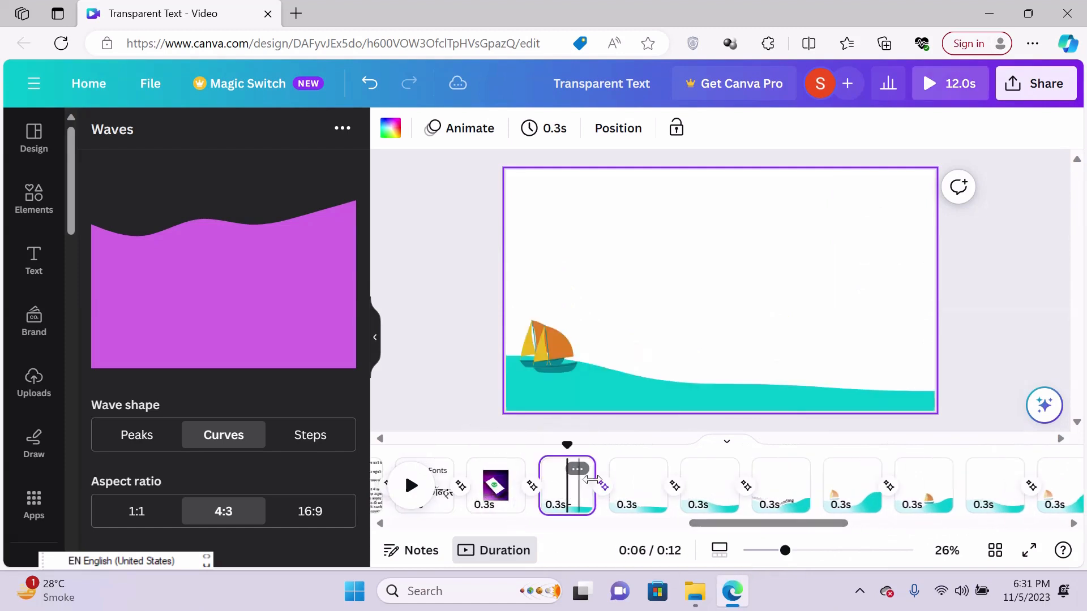
left_click(643, 471)
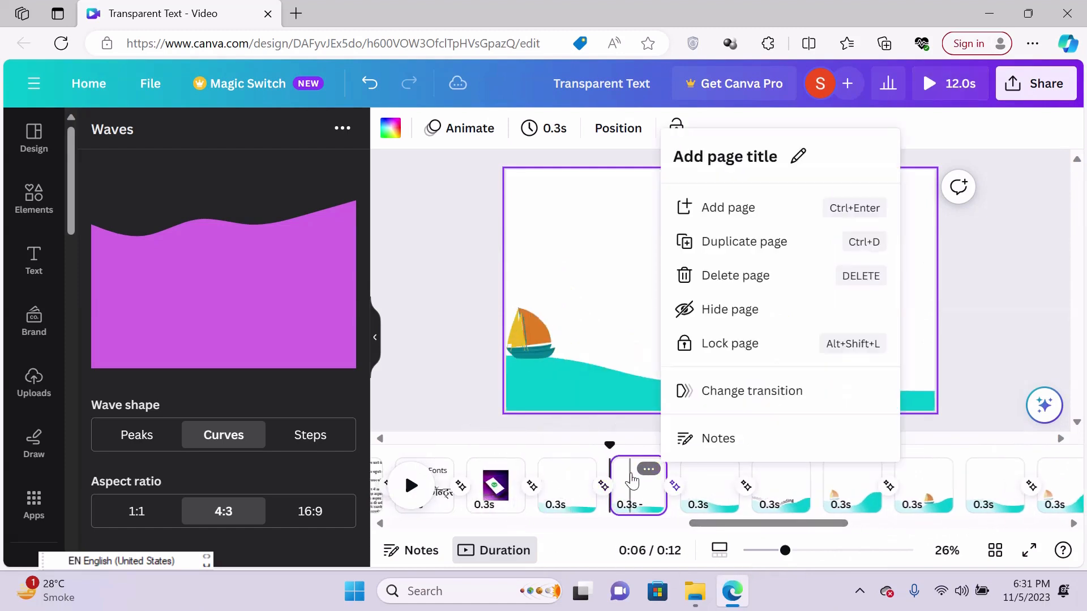
left_click(643, 477)
left_click(706, 487)
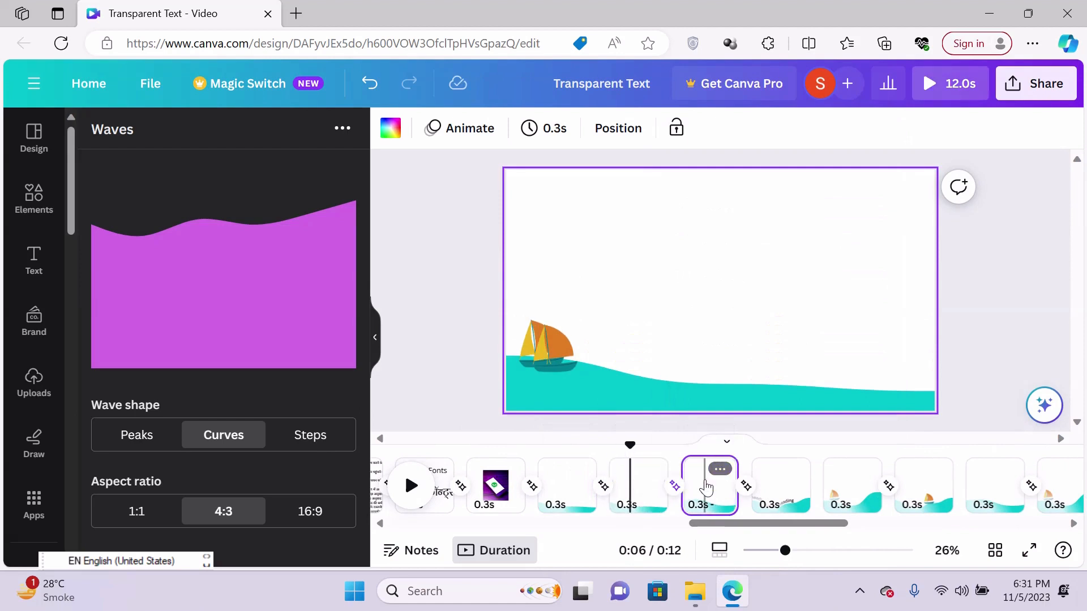
left_click(792, 473)
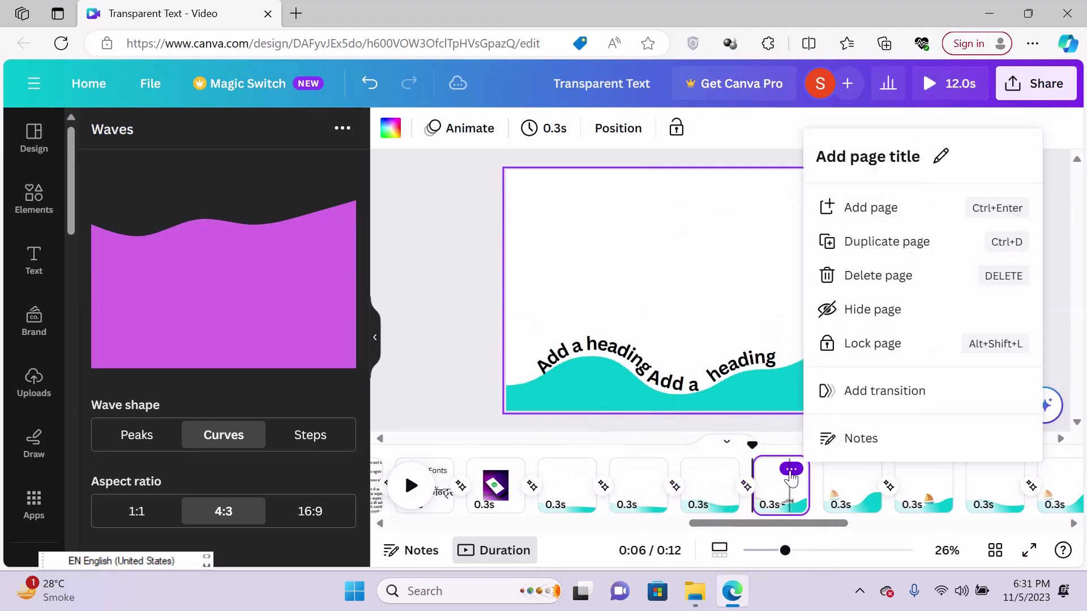
left_click(792, 478)
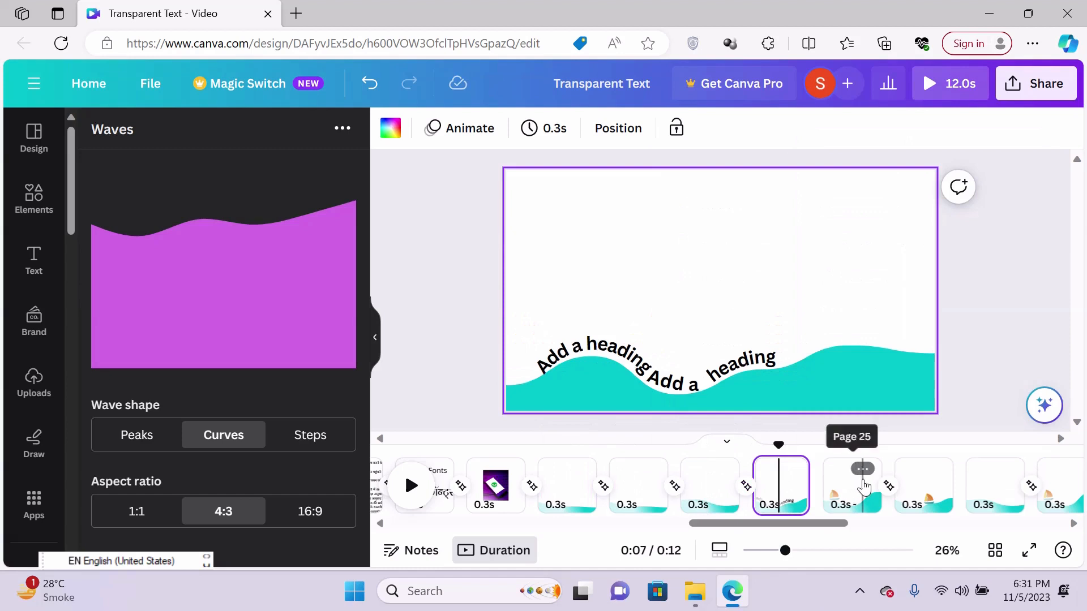
left_click(860, 469)
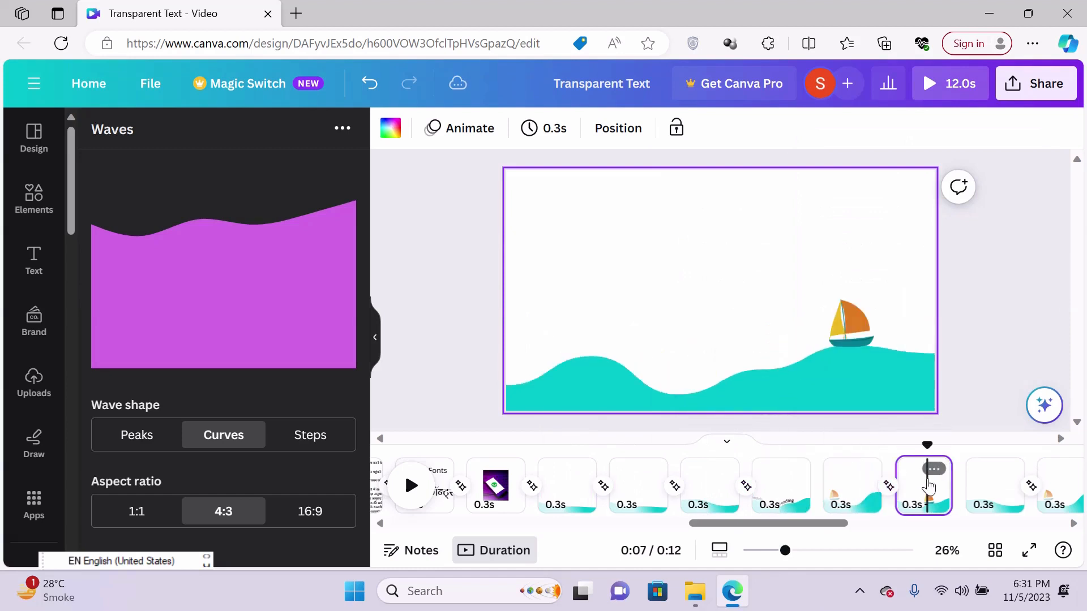
left_click(980, 481)
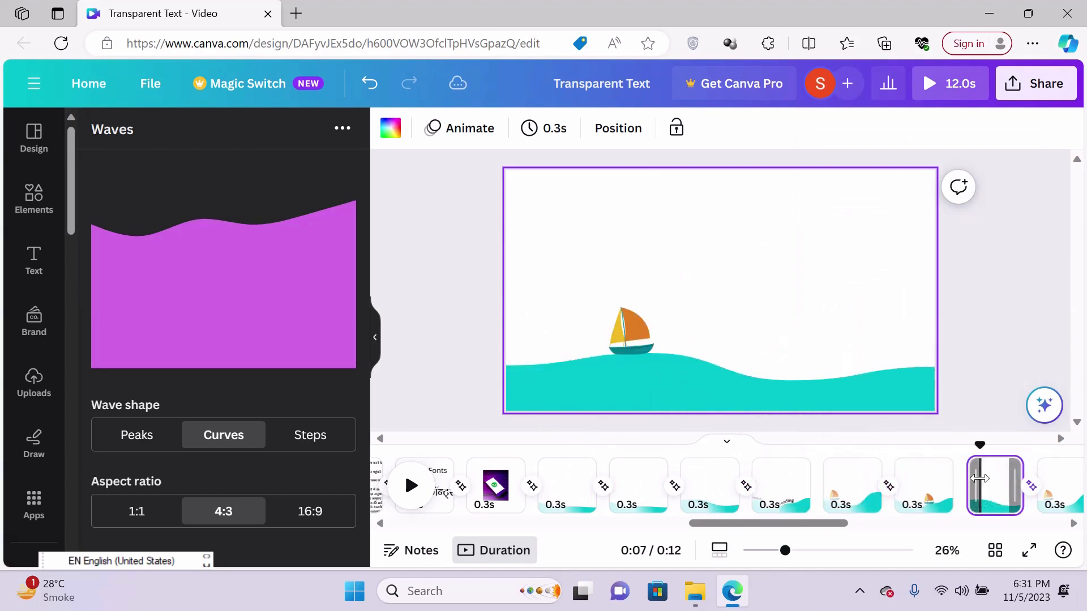
- Return to the first yellow wave page and play all six yellow wave pages to the end
left_click_drag(799, 526, 1016, 524)
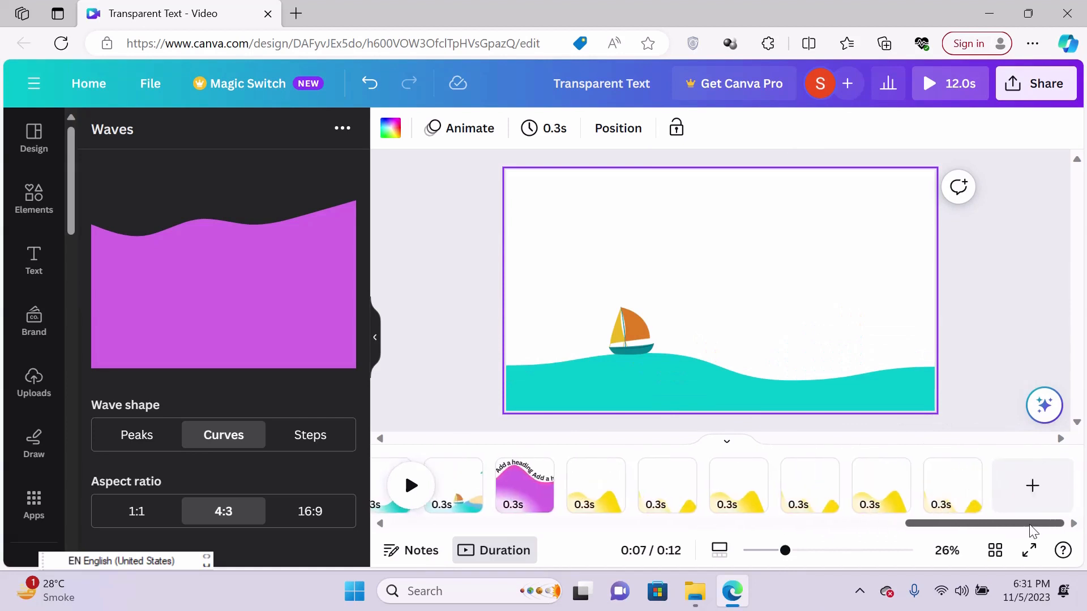
left_click(599, 486)
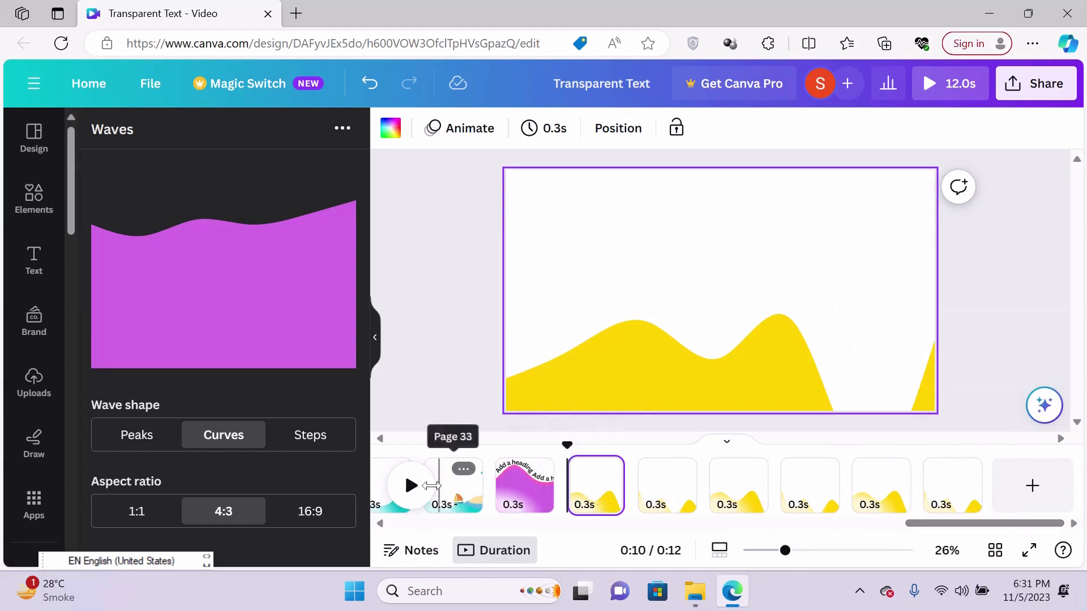
left_click(412, 485)
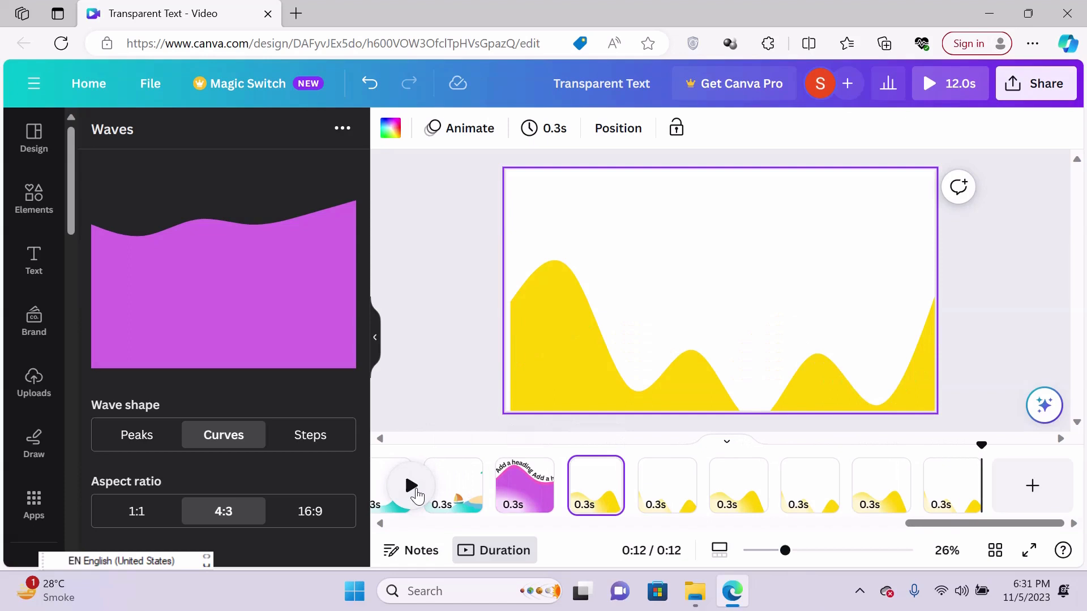
left_click(859, 592)
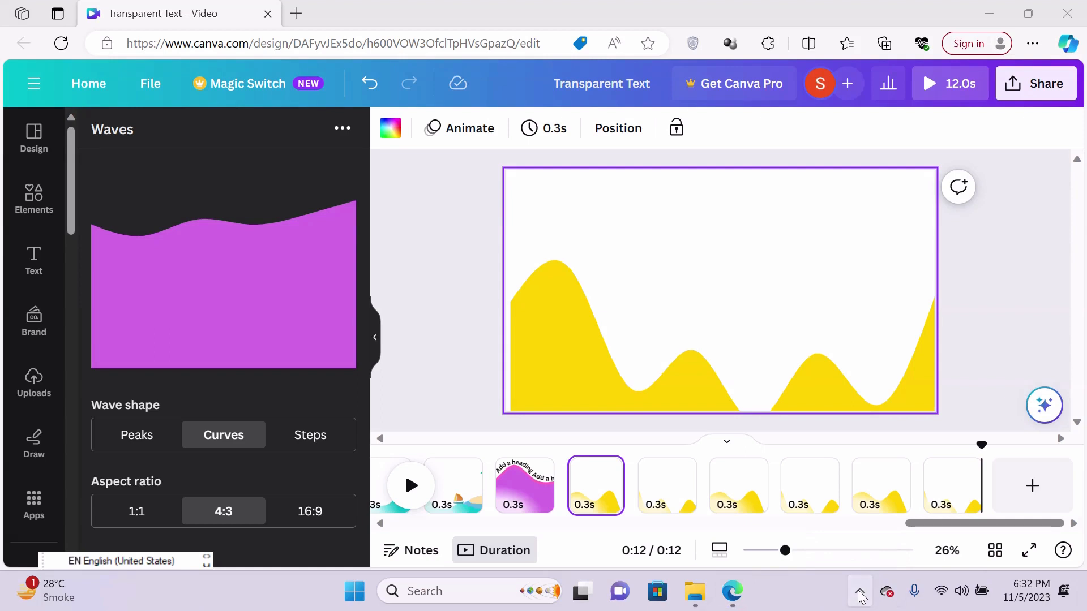
left_click(859, 593)
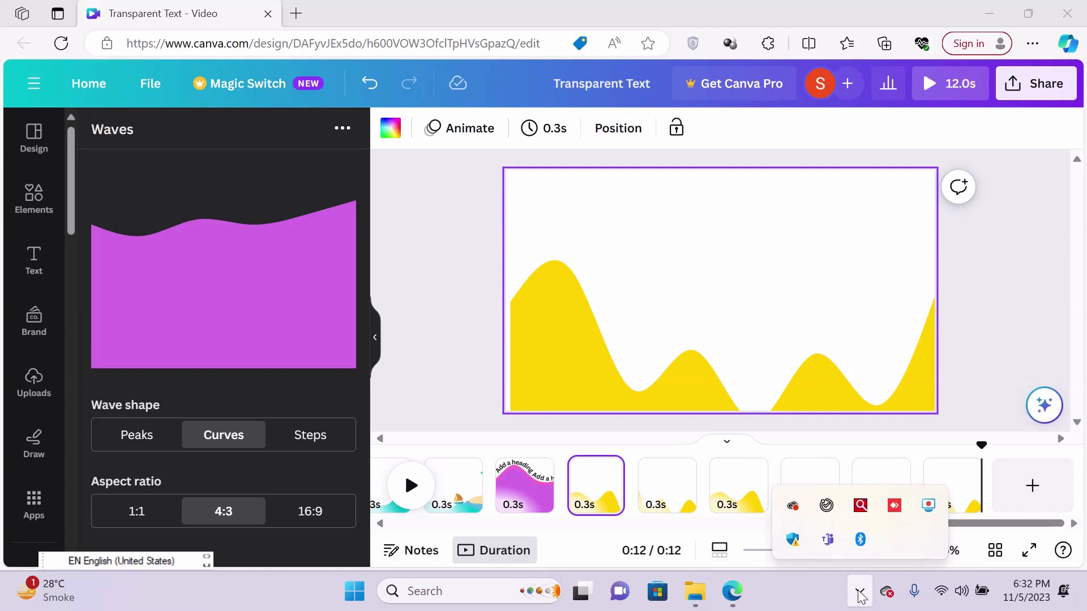
right_click(928, 508)
left_click(888, 481)
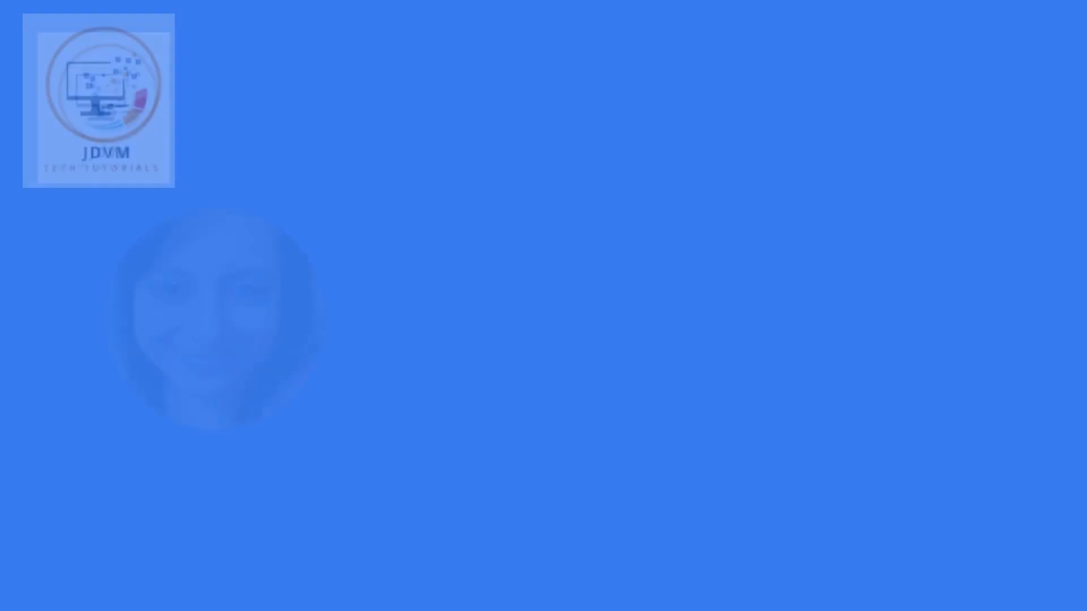